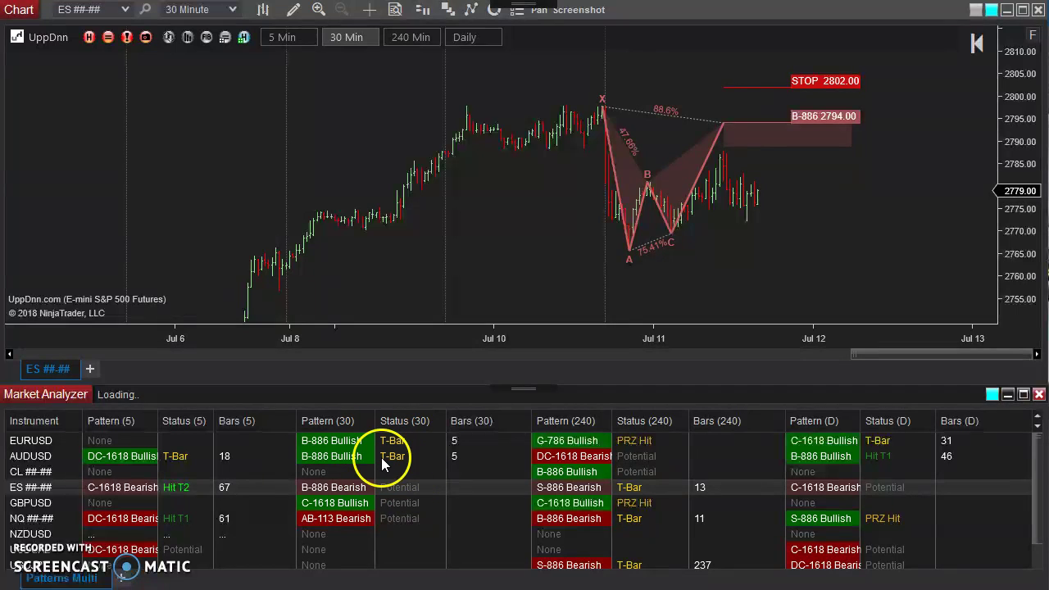
Show AUDUSD on the chart and compress the time axis to fit Jul 4 through Jul 15.
left_click(402, 456)
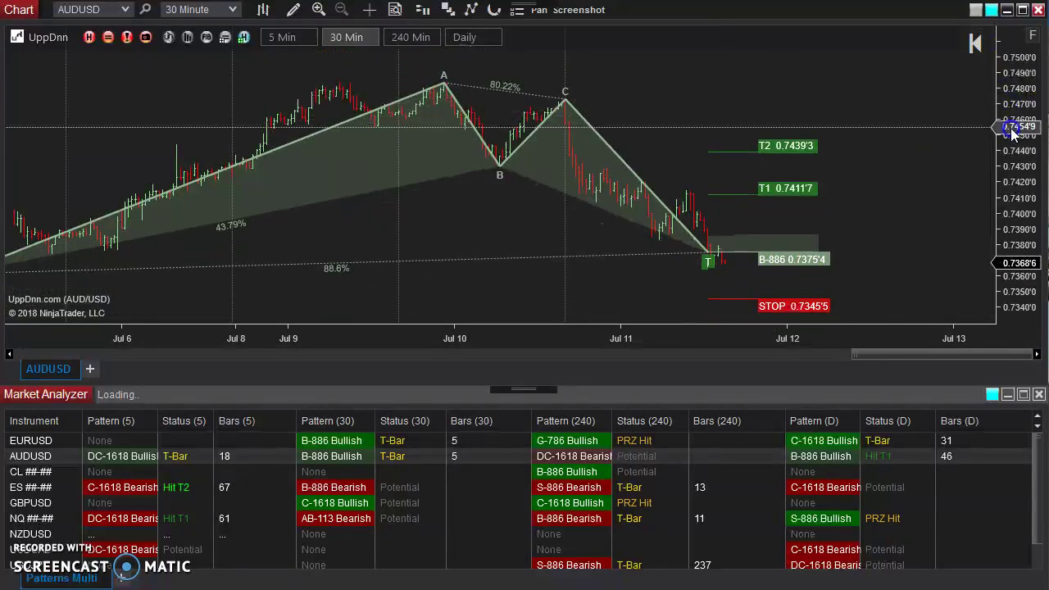
left_click_drag(372, 343, 460, 338)
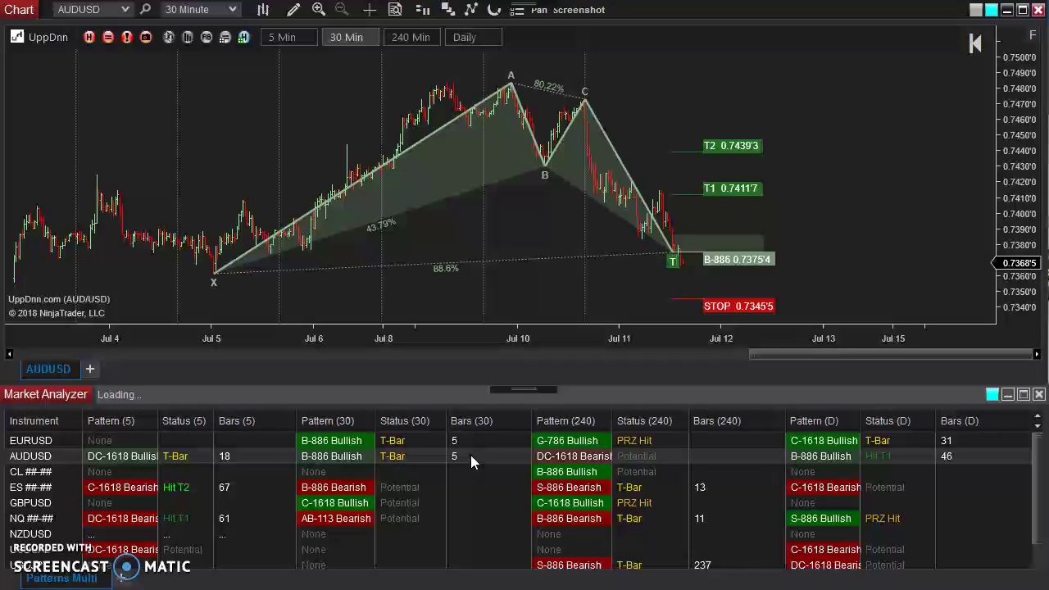
Bring up the Market Analyzer Columns dialog with Status (5) selected, scrolled down to its Conditions.
right_click(470, 455)
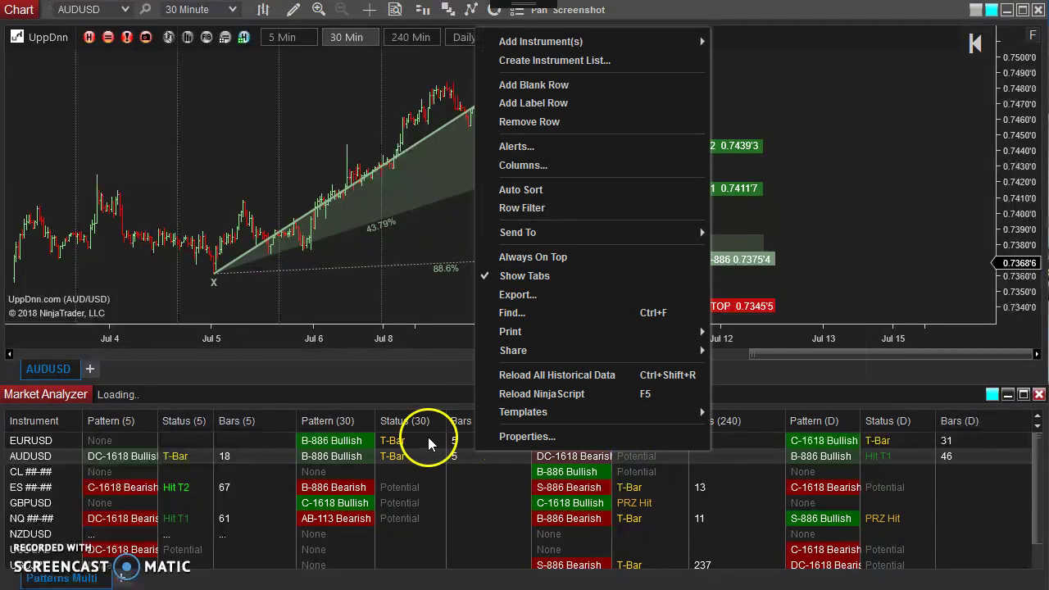
left_click(542, 166)
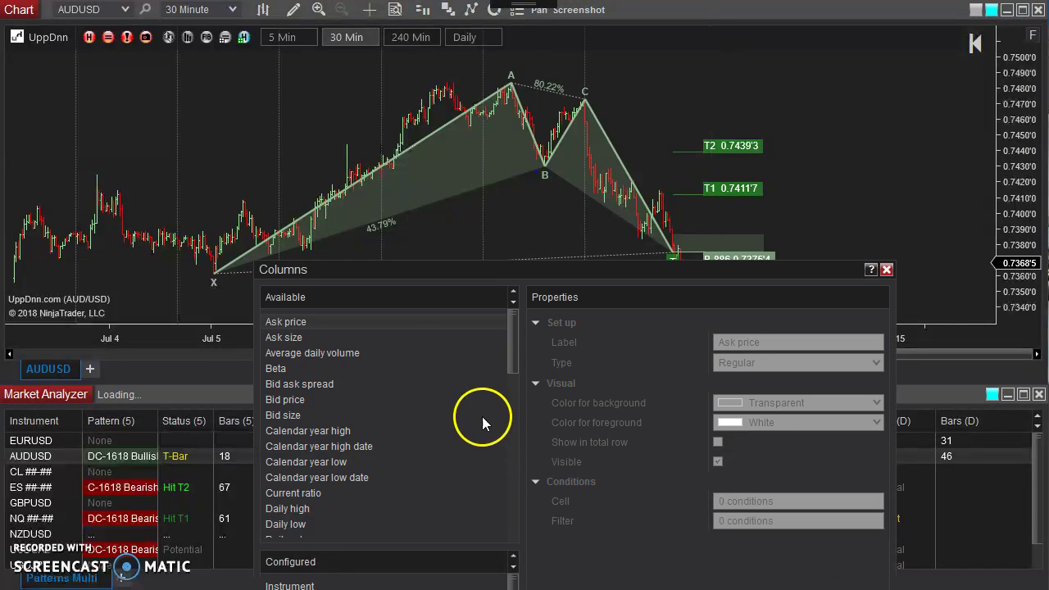
left_click_drag(457, 271, 470, 23)
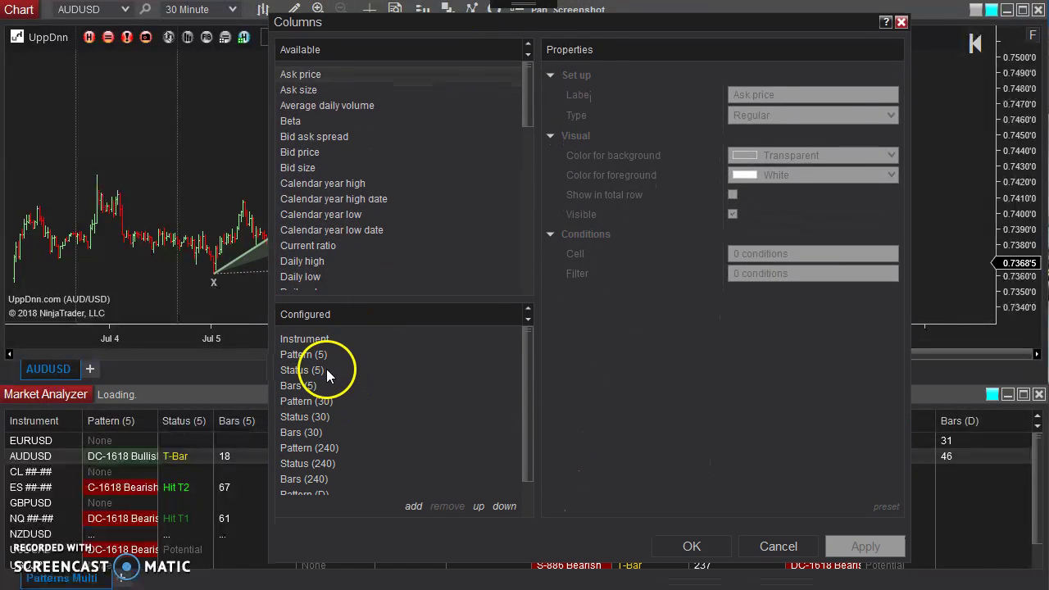
left_click(337, 351)
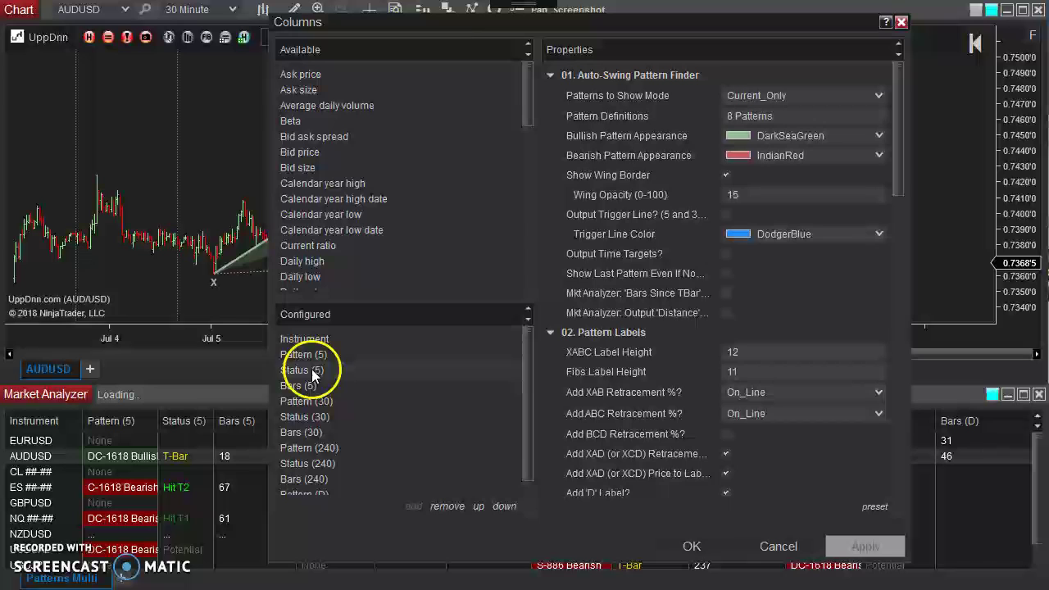
scroll(721, 328, "down", 15)
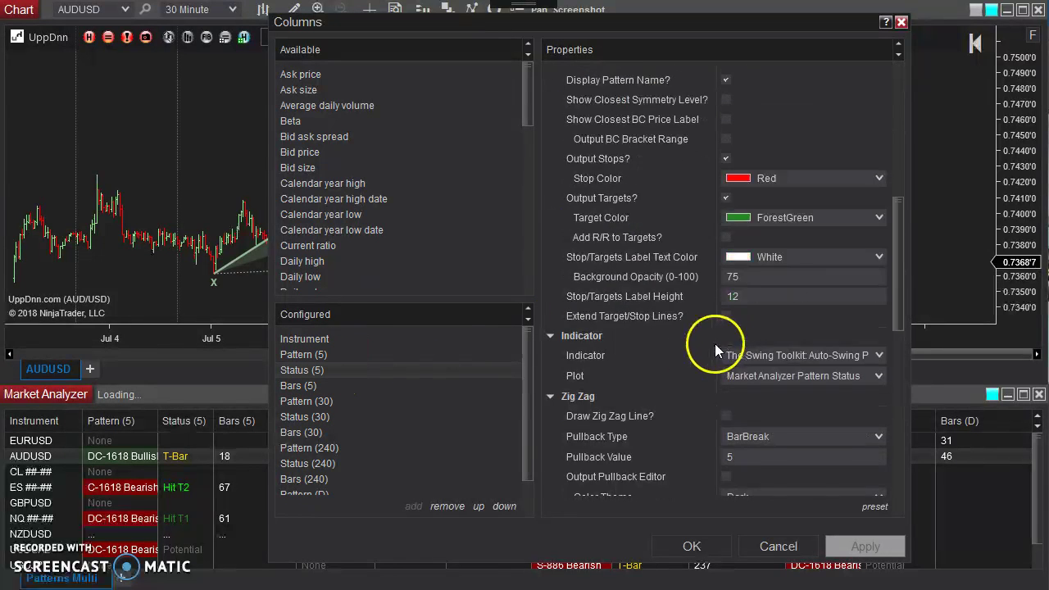
scroll(690, 374, "down", 1)
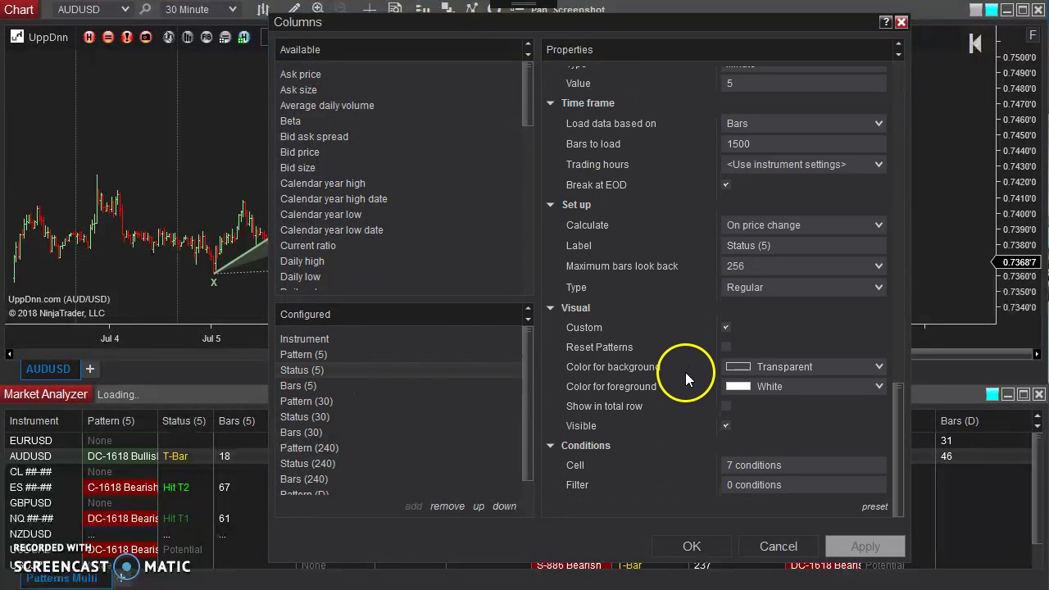
left_click(749, 466)
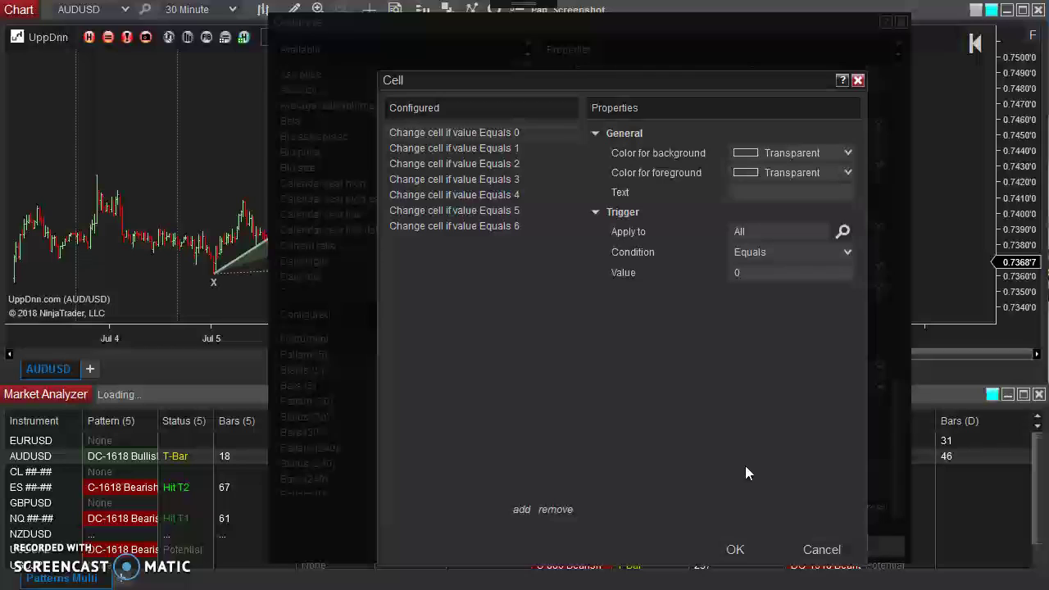
left_click(521, 133)
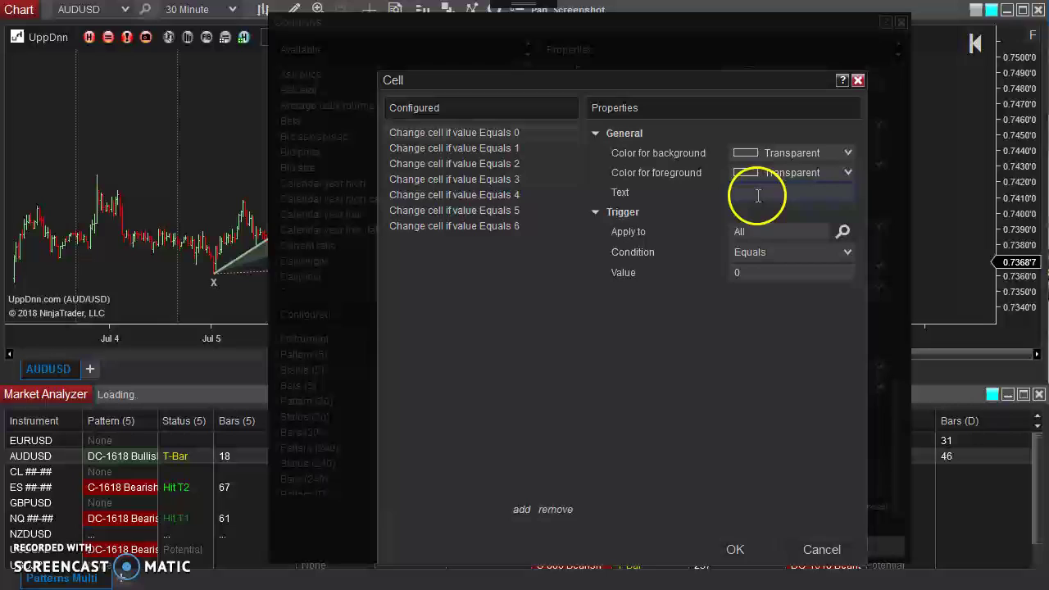
left_click(509, 151)
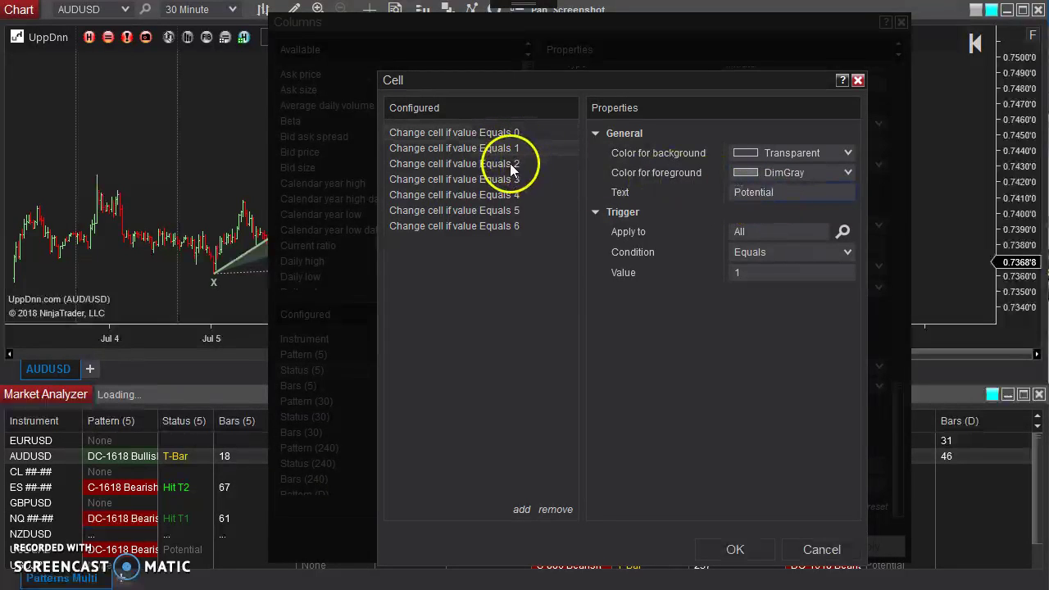
left_click(503, 163)
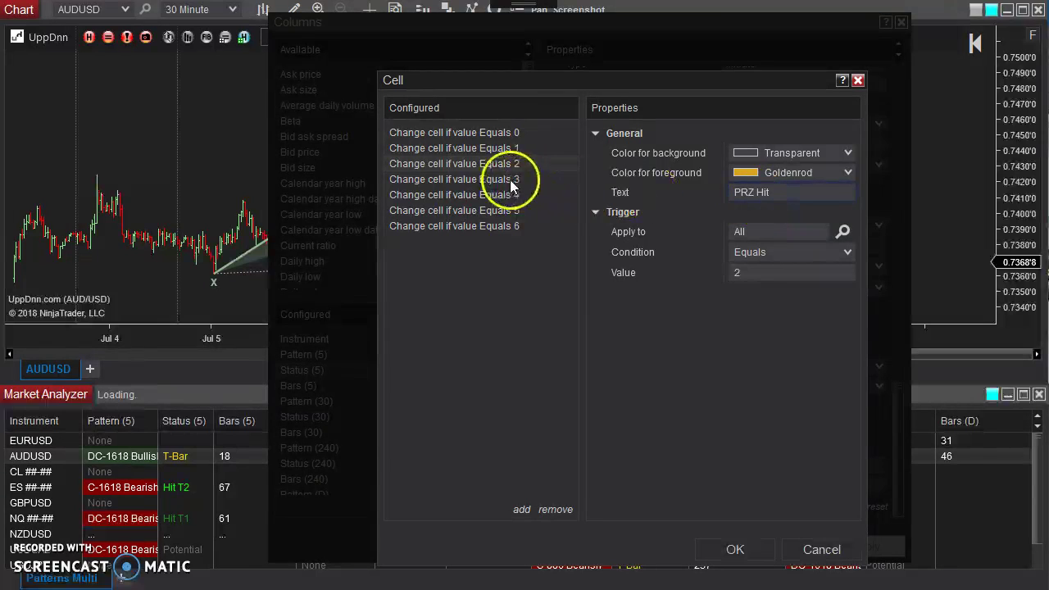
left_click(508, 178)
left_click(492, 196)
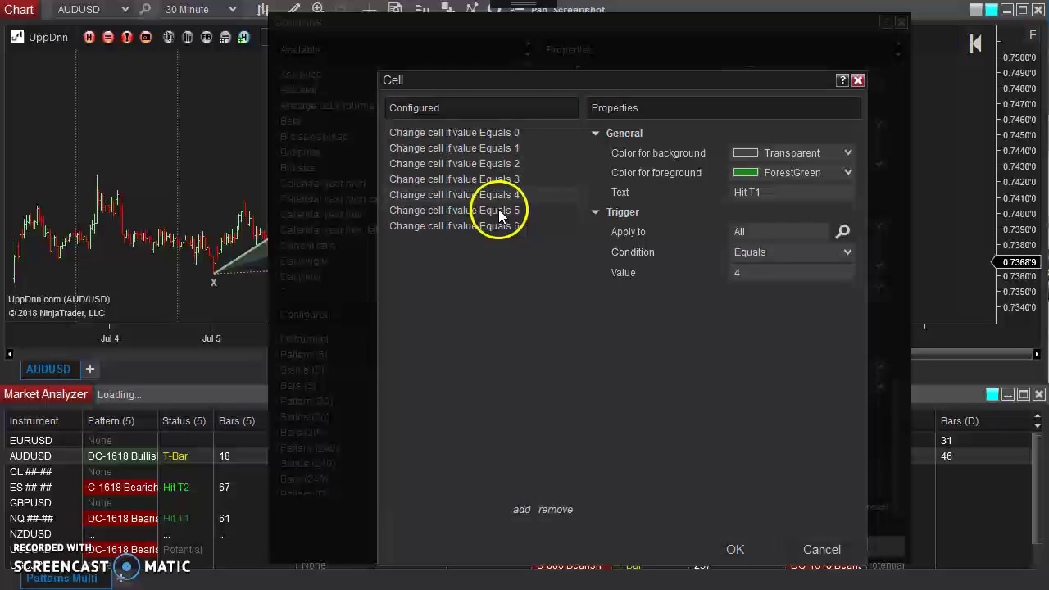
left_click(498, 210)
left_click(496, 228)
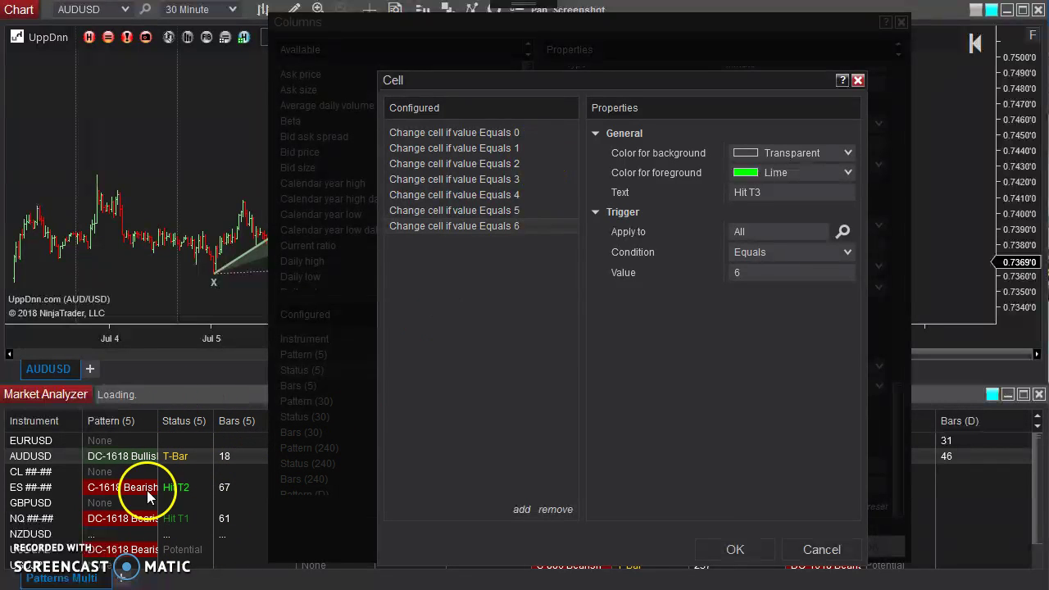
left_click(189, 546)
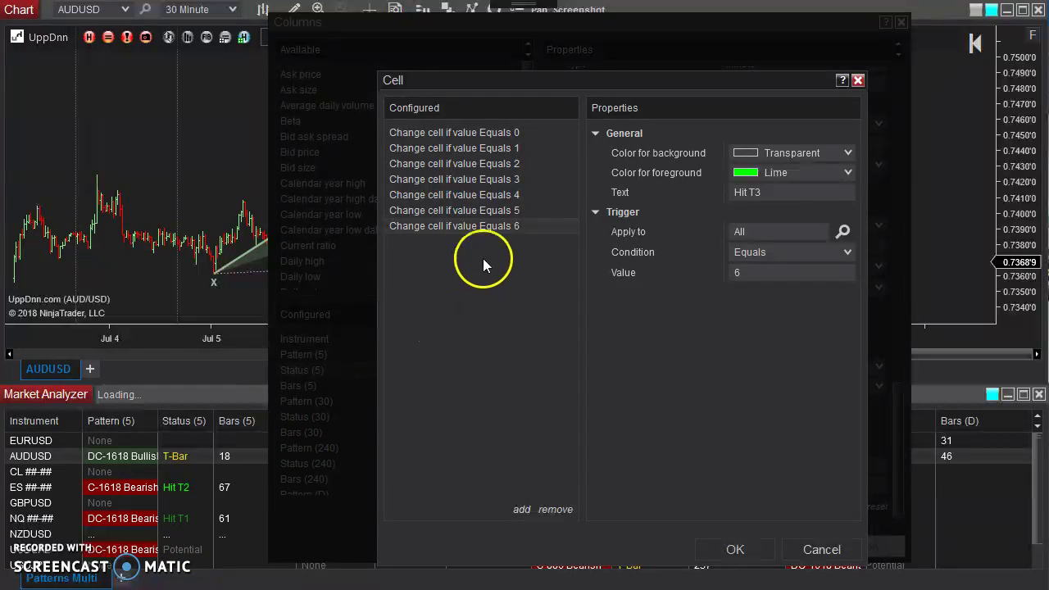
left_click(503, 178)
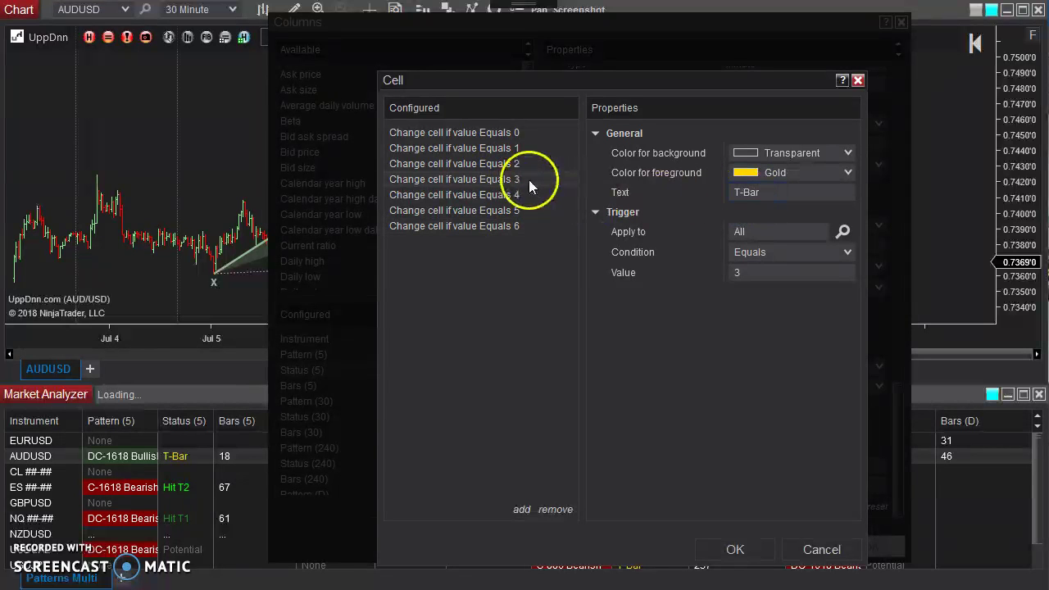
left_click(735, 550)
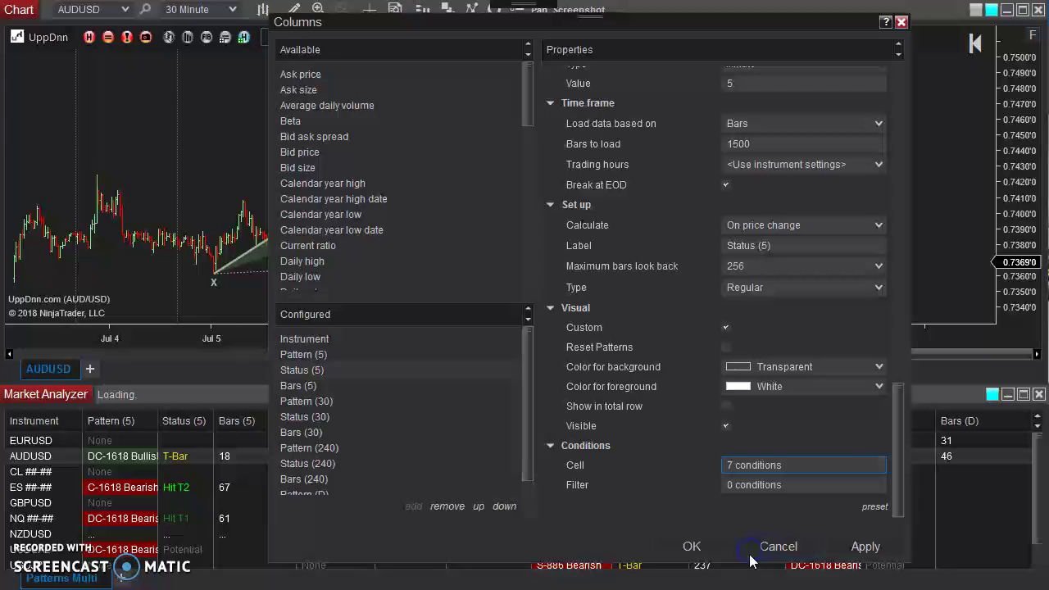
Cancel the Columns dialog and create a Market Analyzer alert named '5m T-Bar Hit'.
left_click(779, 550)
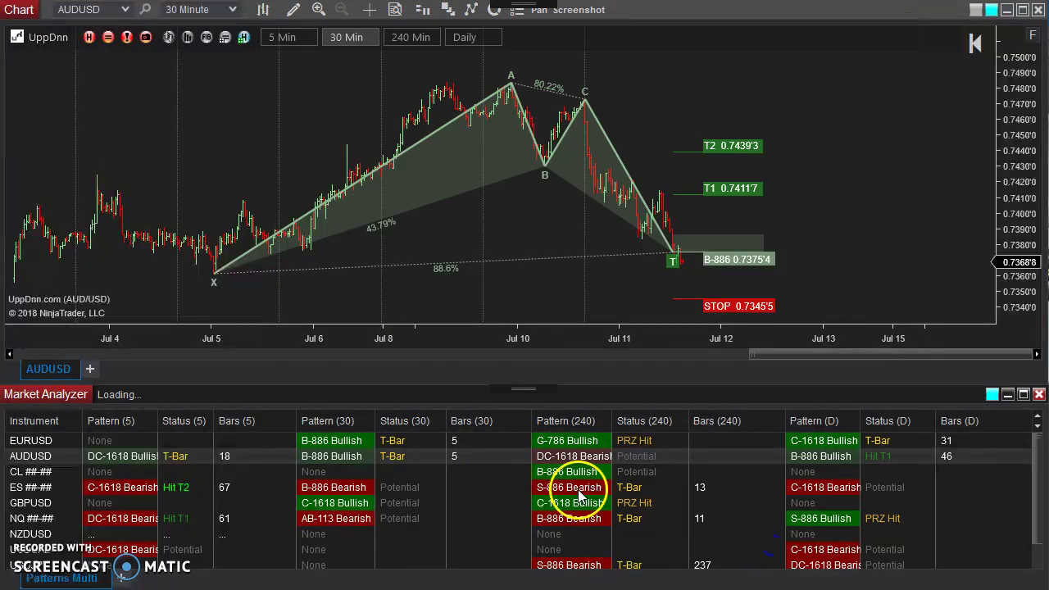
right_click(476, 461)
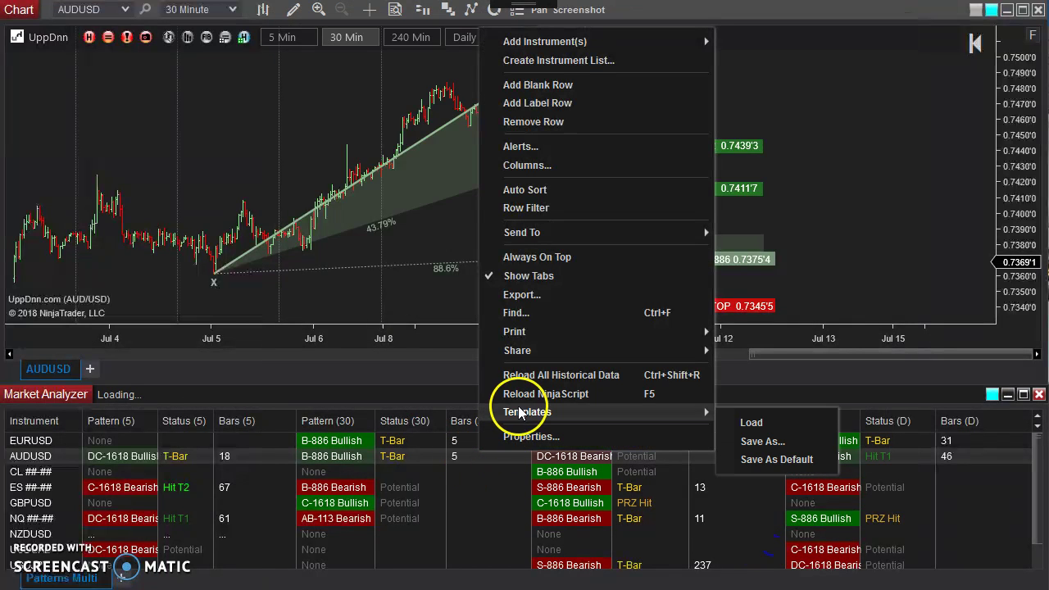
left_click(567, 147)
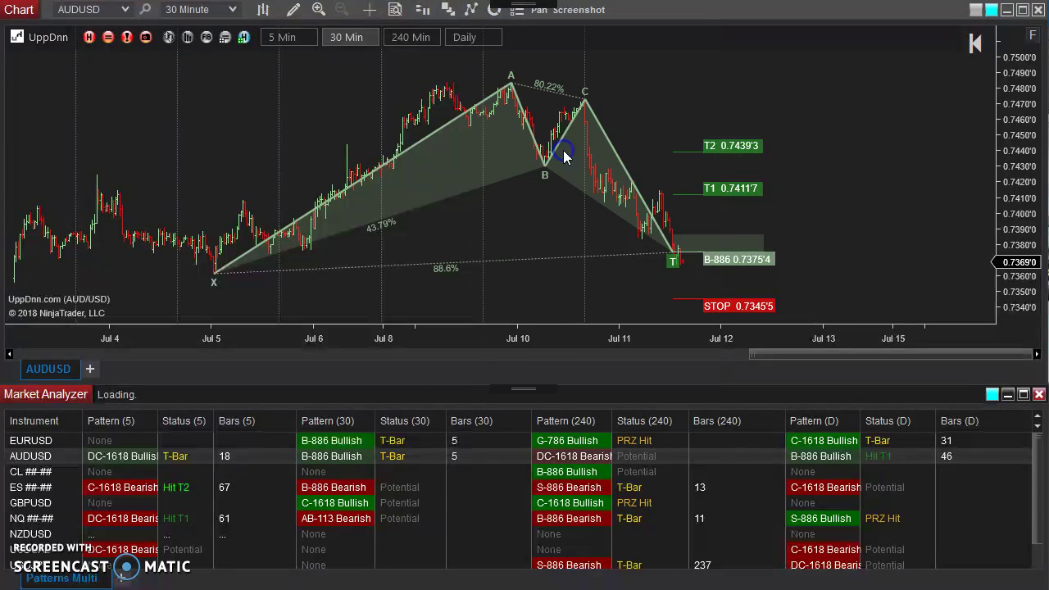
left_click_drag(453, 232, 472, 4)
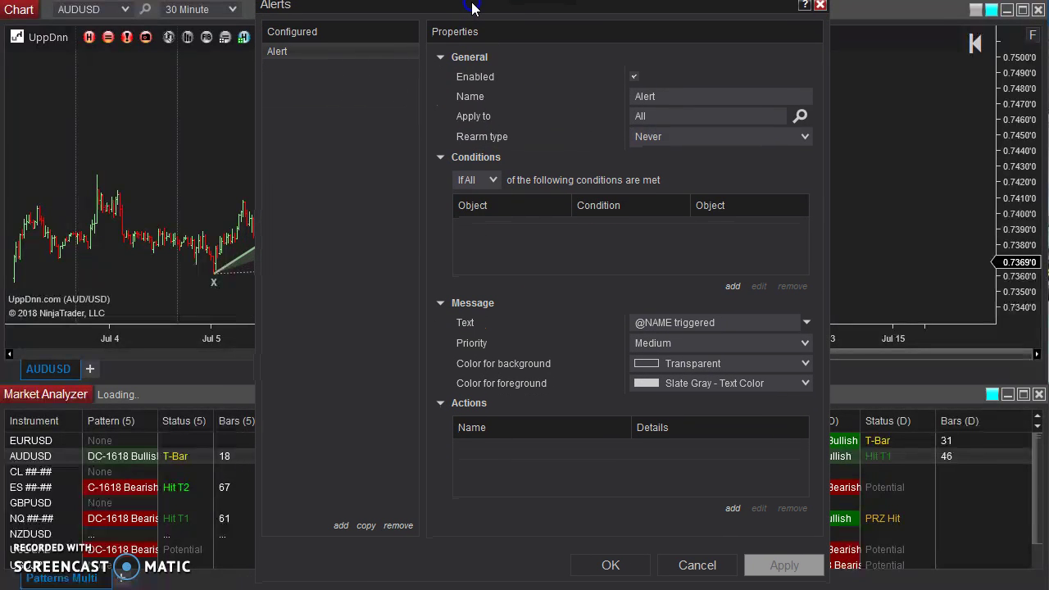
left_click(692, 96)
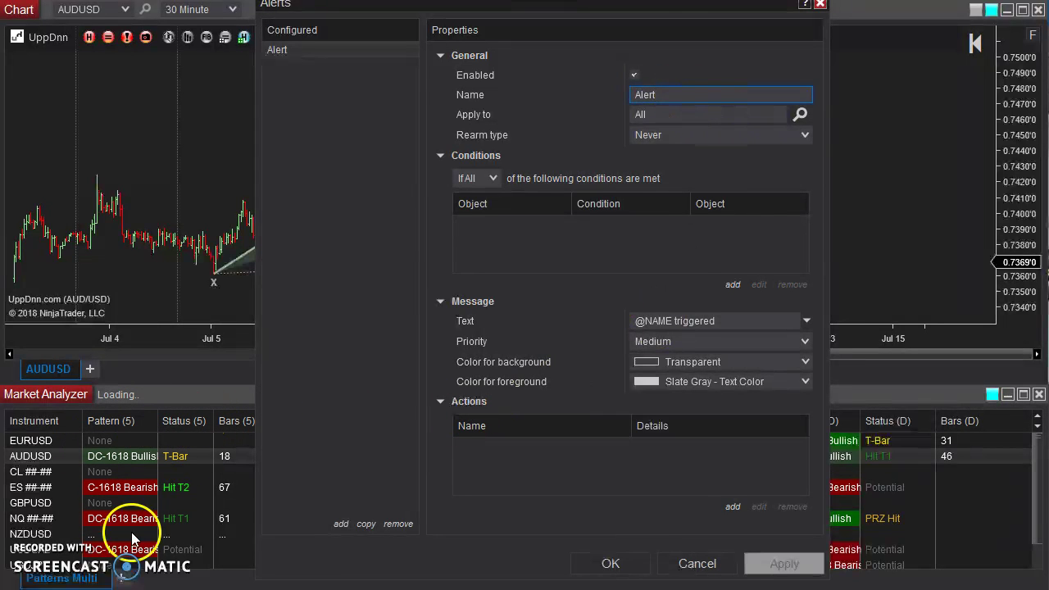
left_click(693, 95)
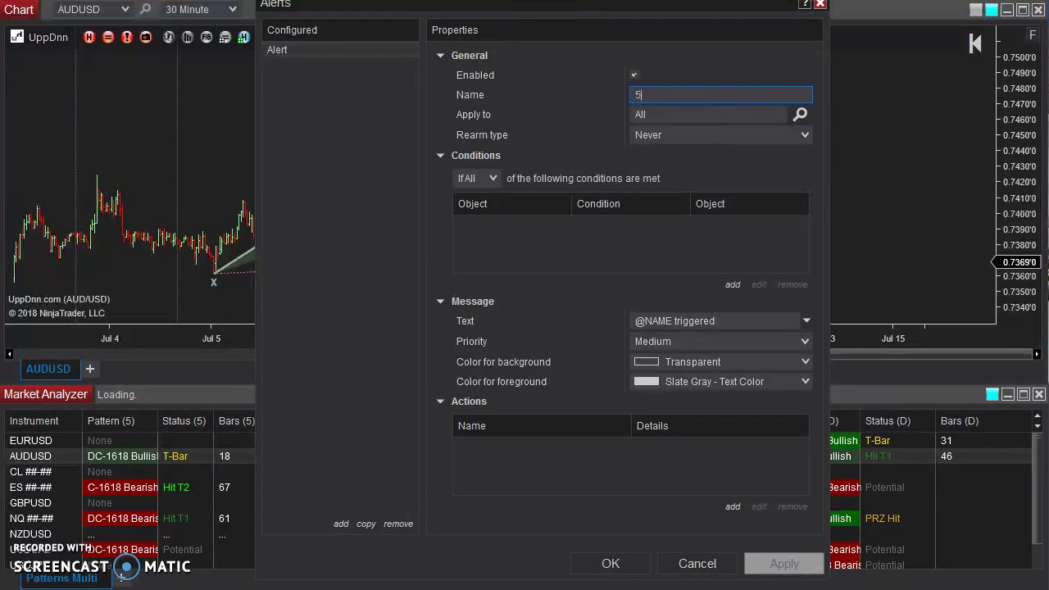
type("5m T-Bar Hit")
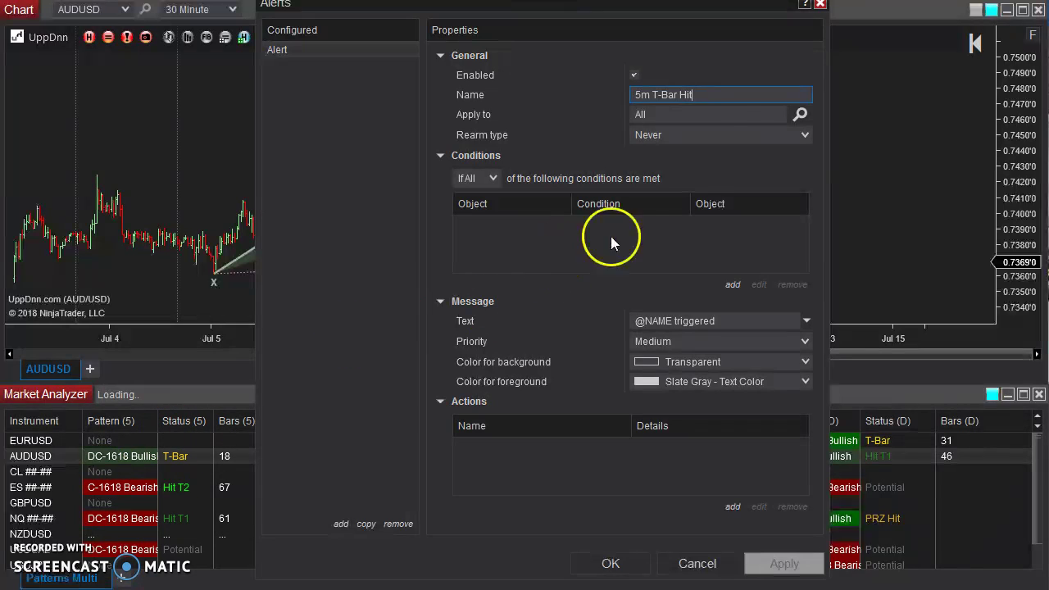
Set the alert's rearm type to On condition reversed and start a new condition.
left_click(807, 136)
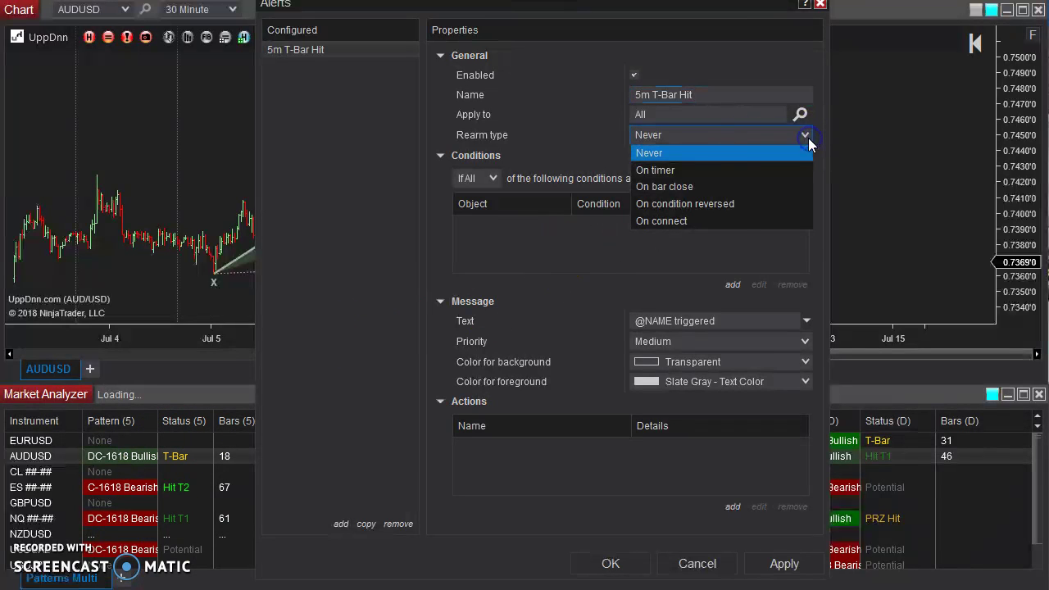
left_click(723, 207)
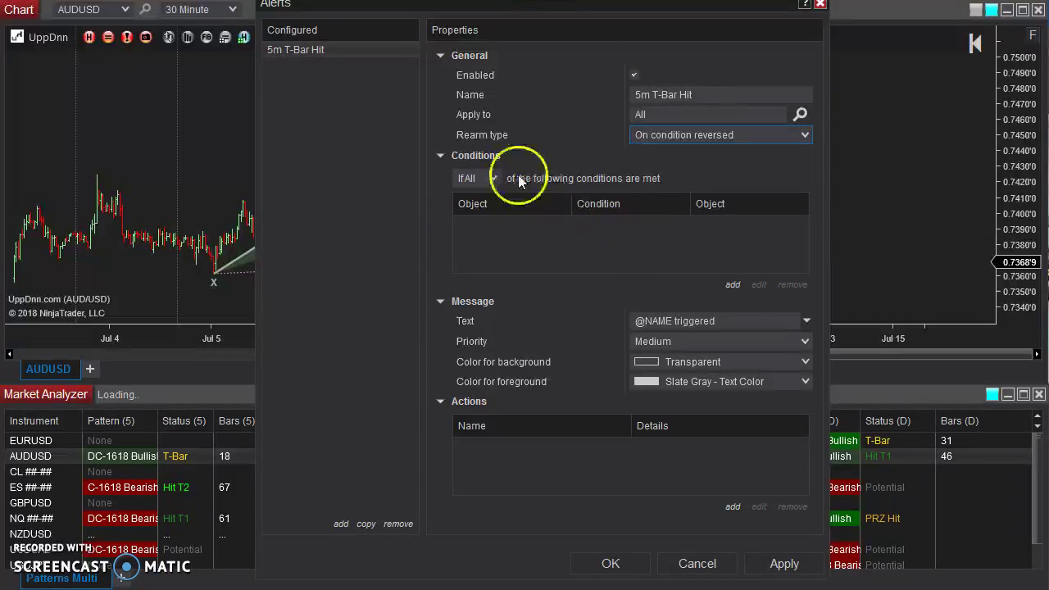
left_click(733, 285)
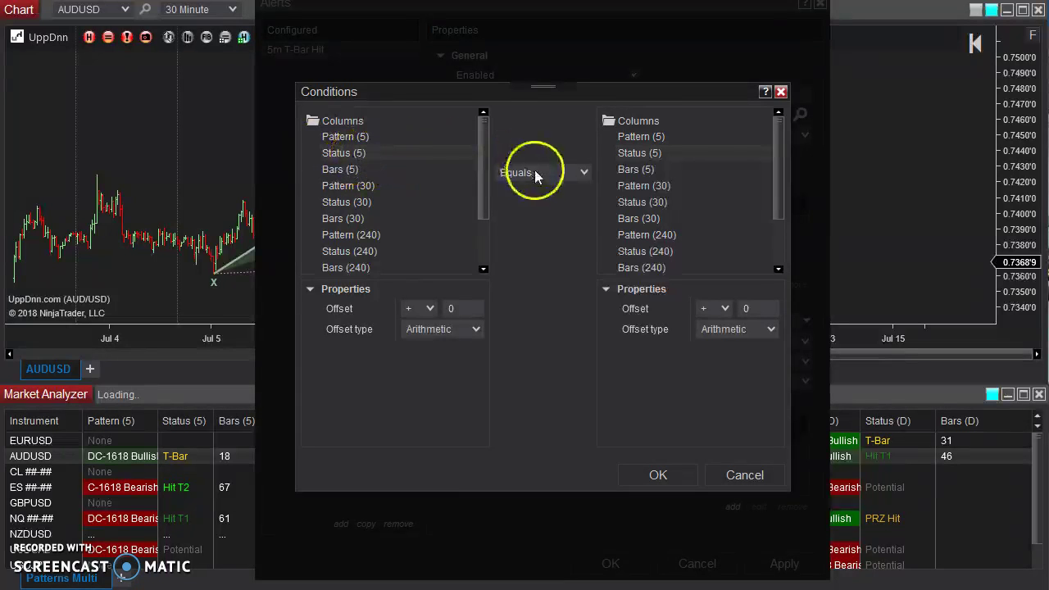
Define the condition Status (5) Equals Numeric value 3 and confirm it.
scroll(777, 164, "down", 3)
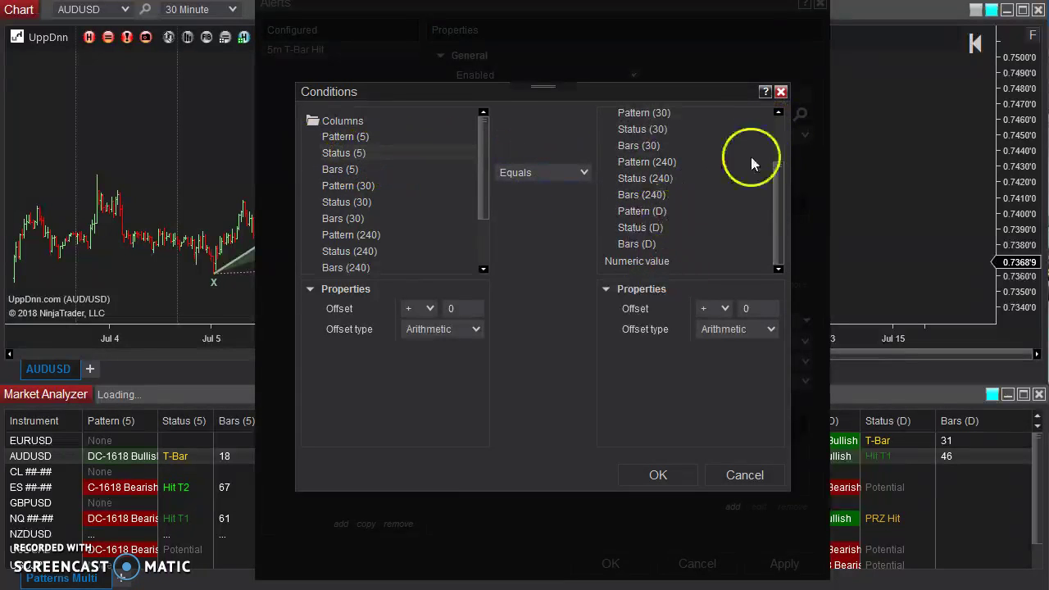
left_click(623, 261)
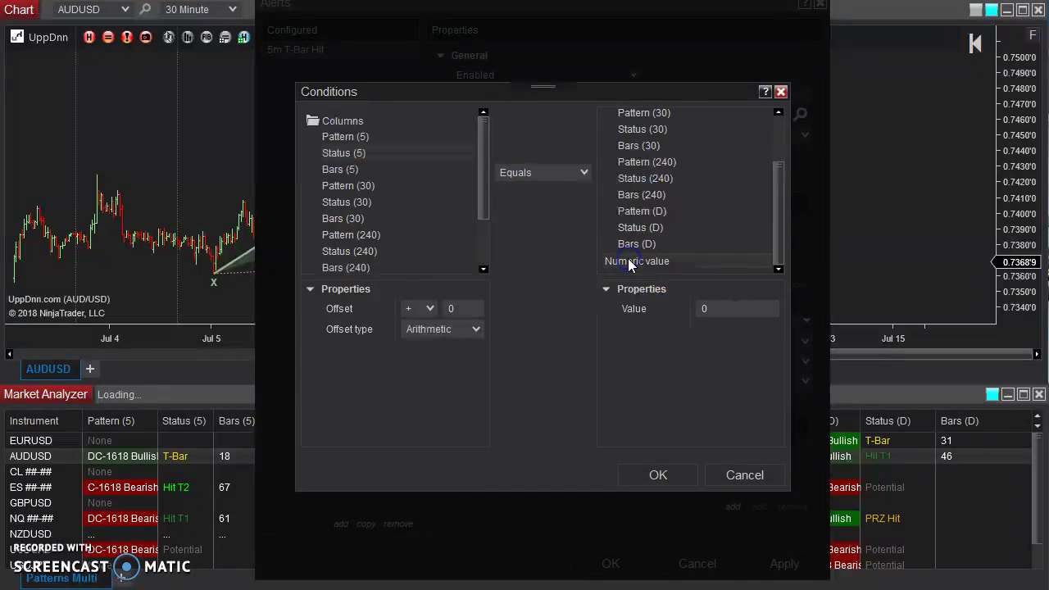
left_click(721, 308)
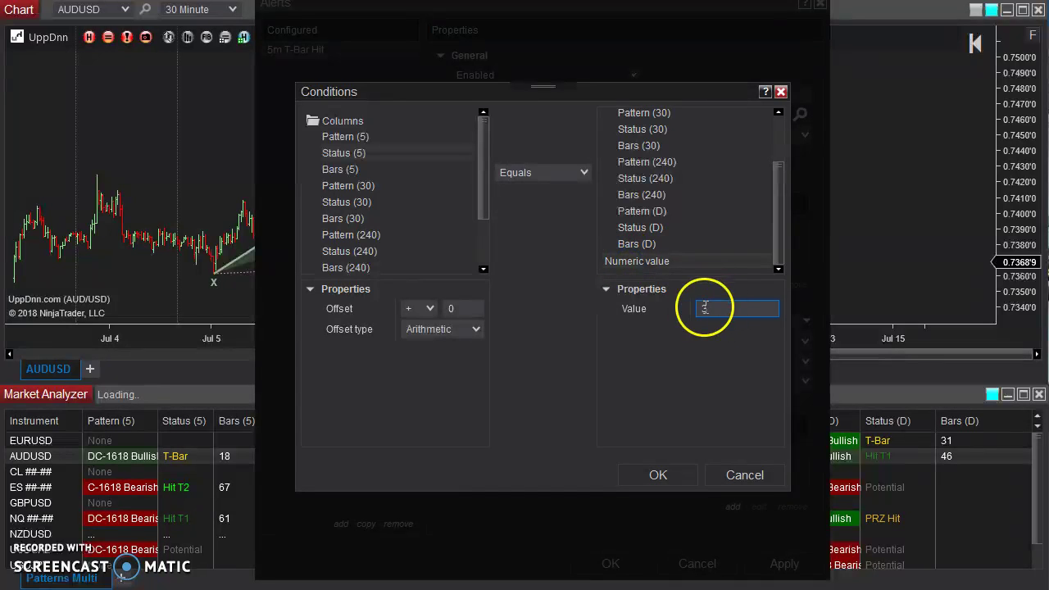
type("3")
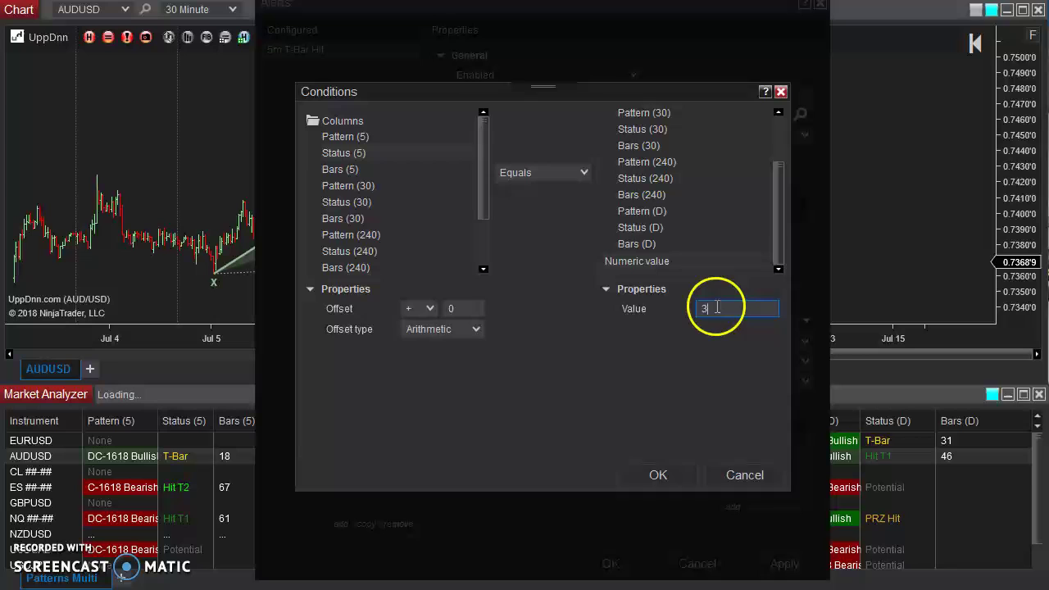
left_click(656, 472)
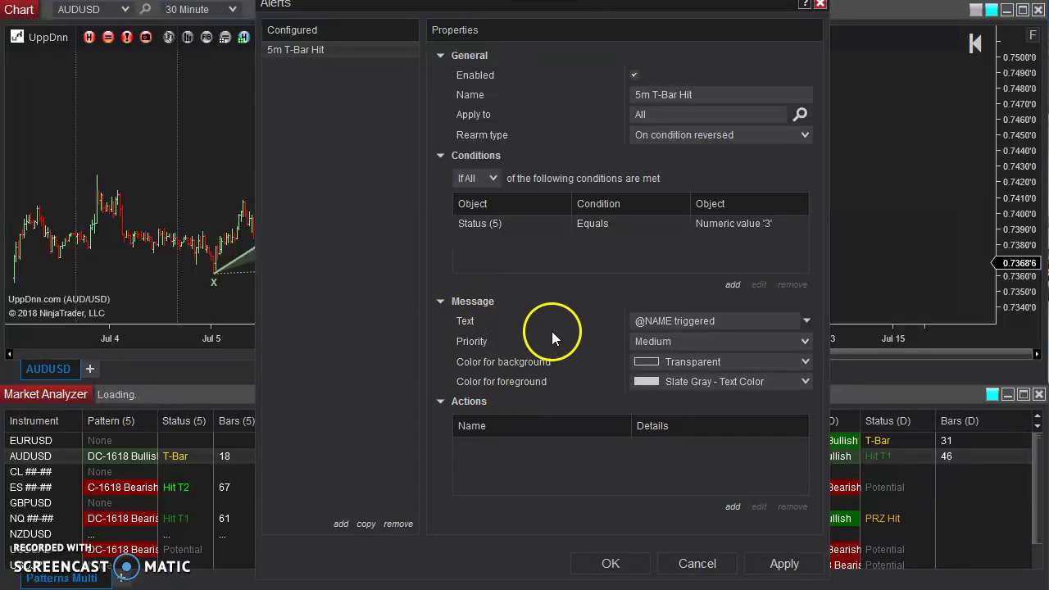
left_click(639, 321)
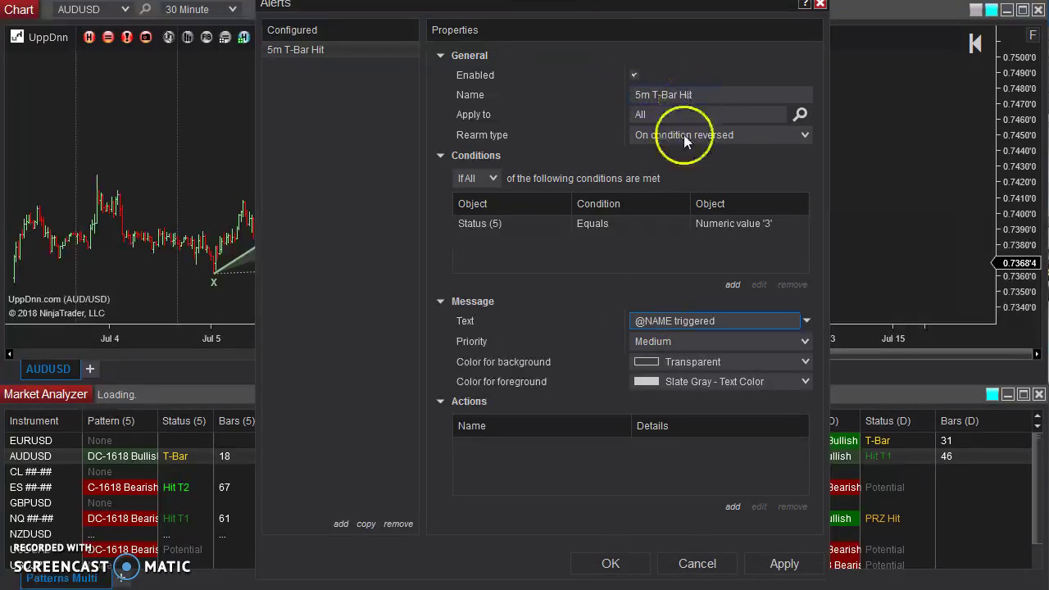
double_click(690, 318)
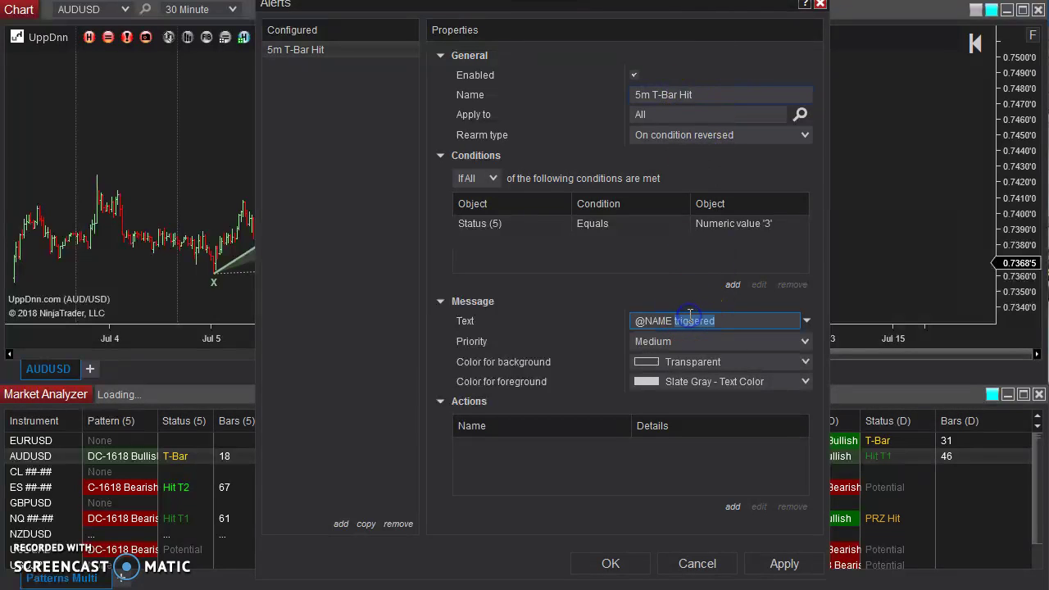
left_click(807, 321)
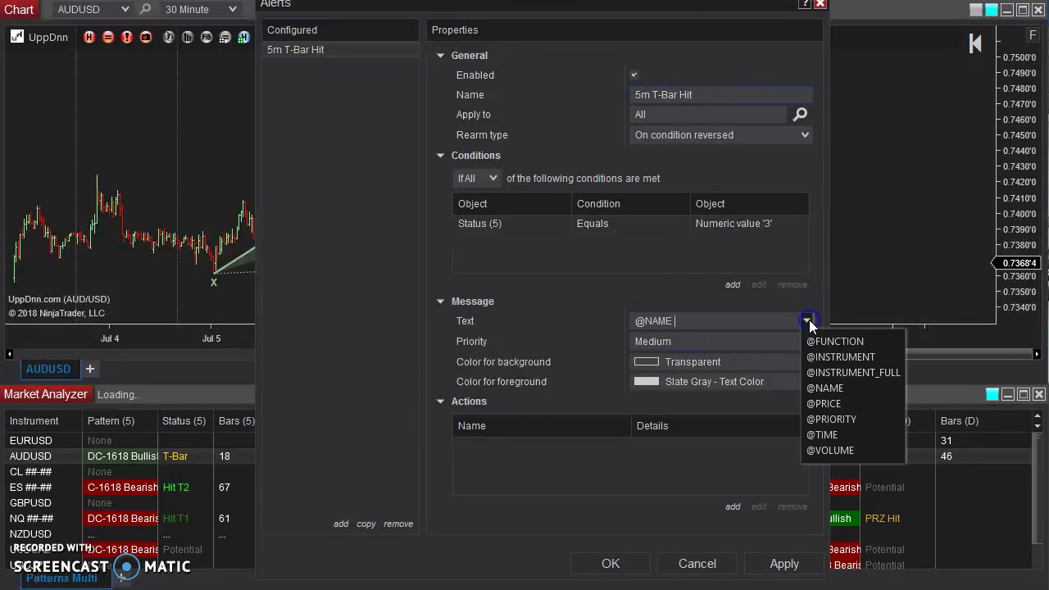
left_click(831, 357)
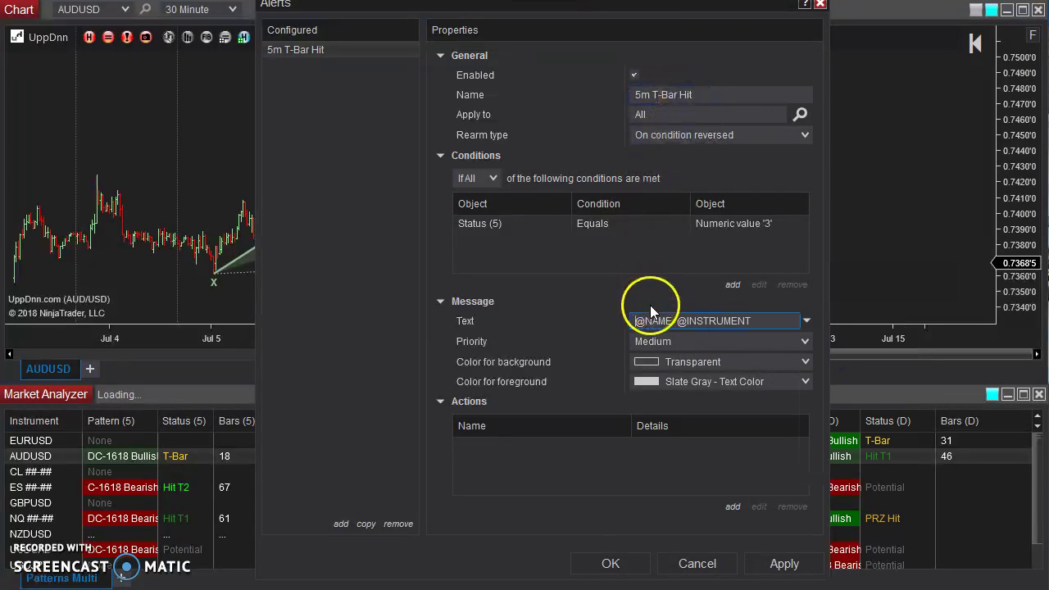
left_click_drag(636, 321, 754, 320)
left_click(754, 318)
key("Home")
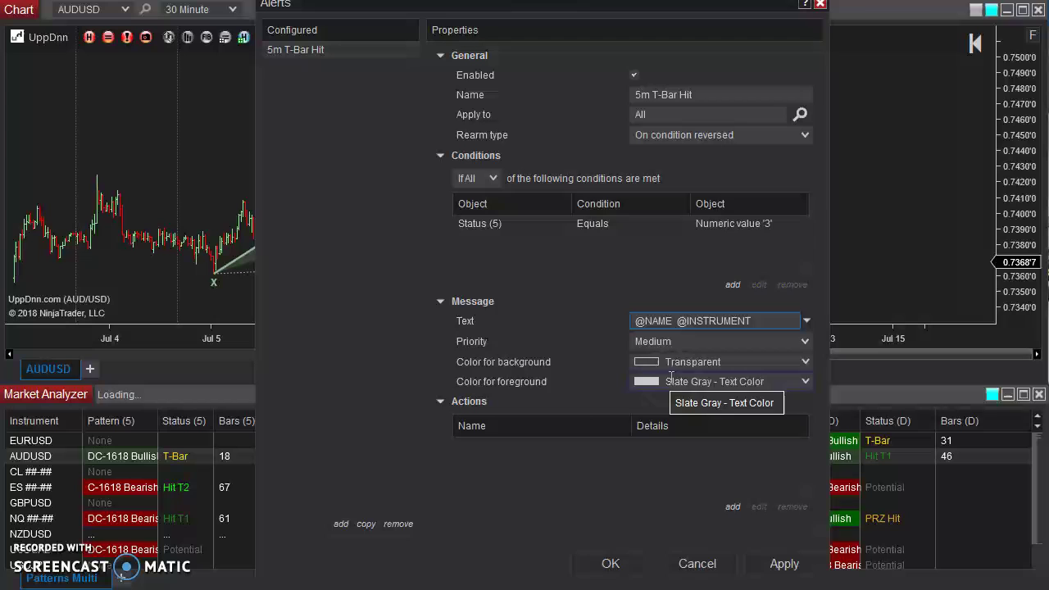
left_click(688, 462)
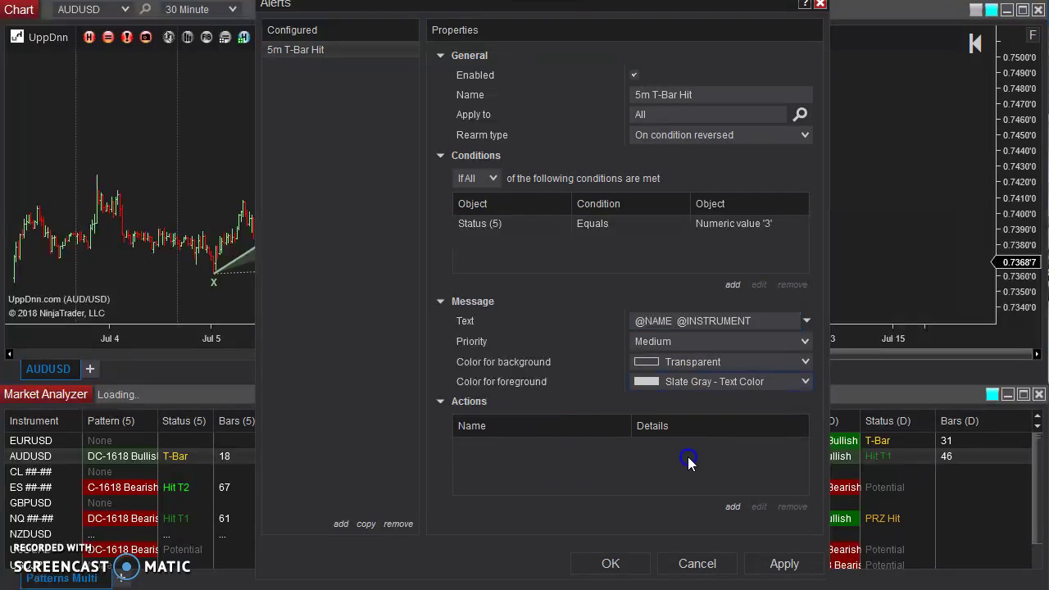
Add a Play a sound action using Alert3.wav and apply the alert settings.
left_click(732, 507)
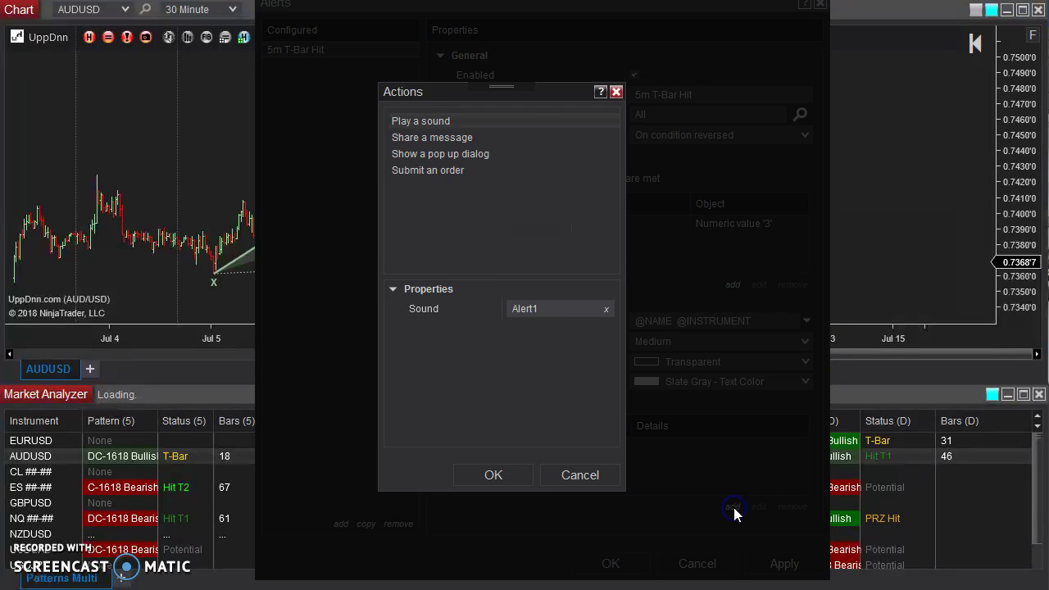
left_click(470, 168)
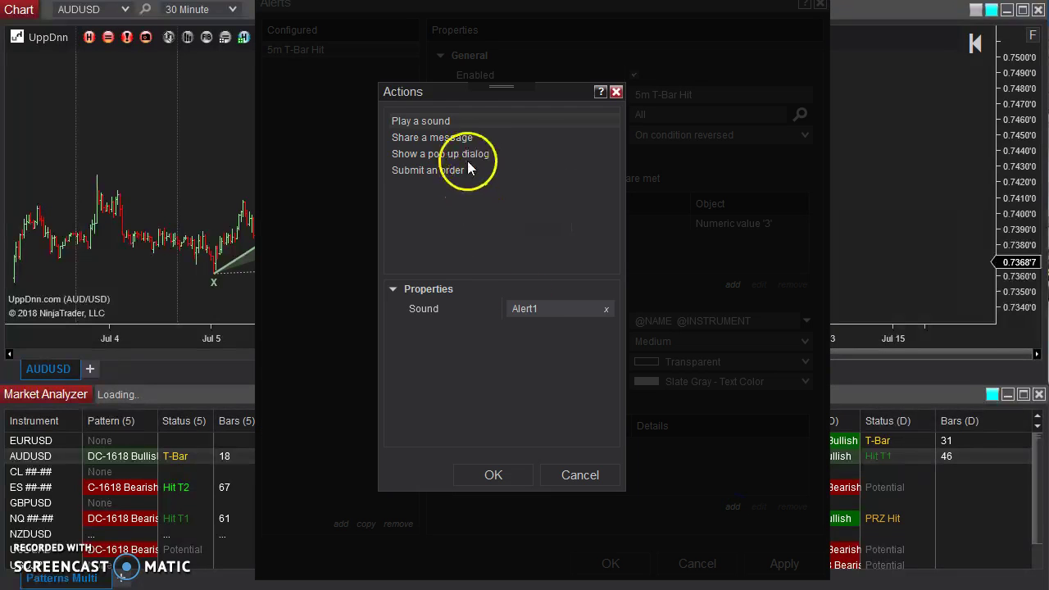
left_click(551, 314)
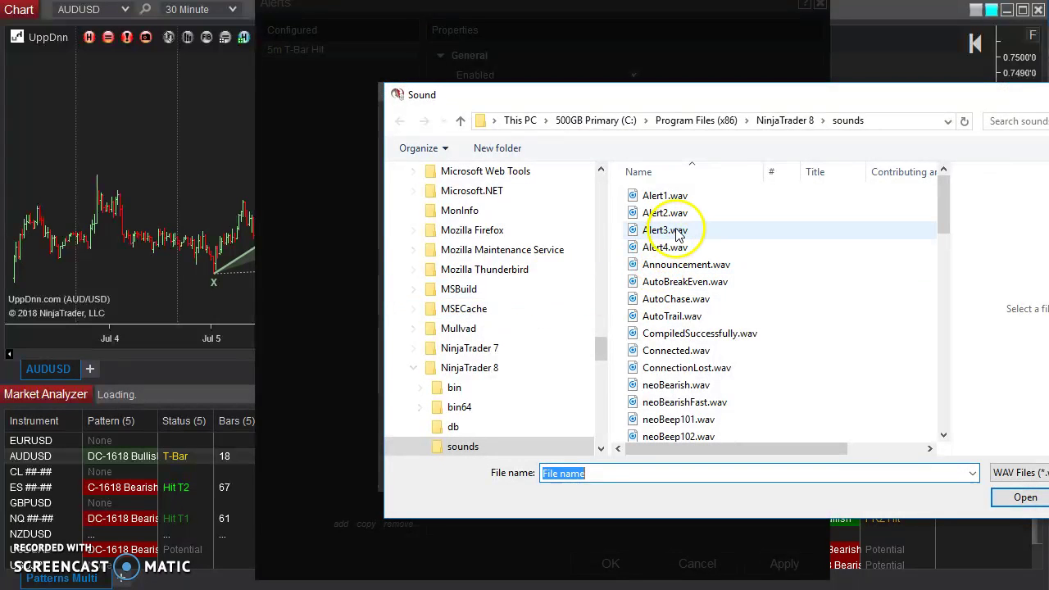
left_click(677, 233)
left_click(1024, 497)
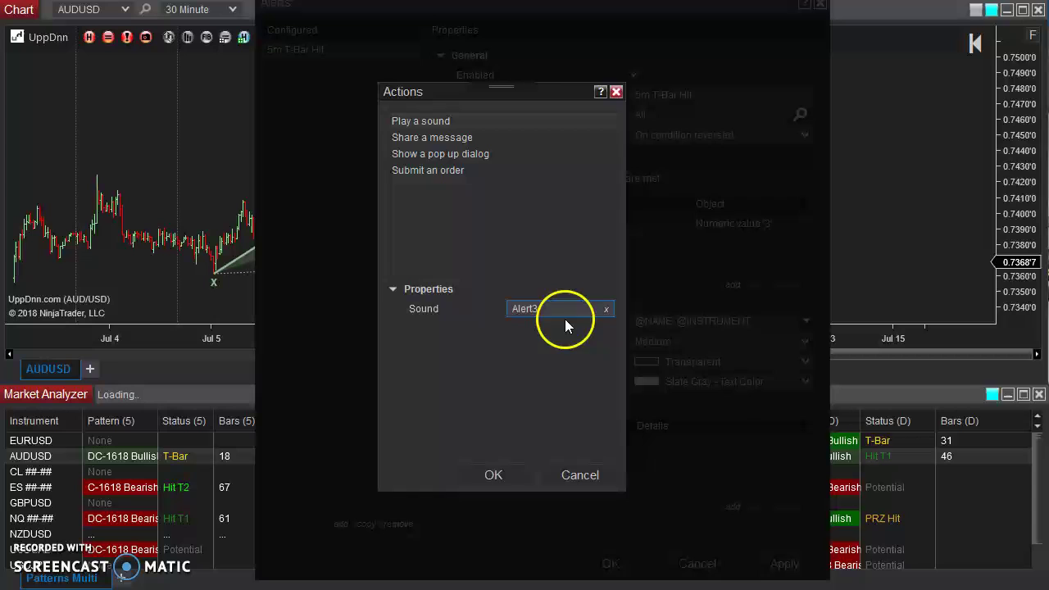
double_click(541, 309)
left_click(554, 304)
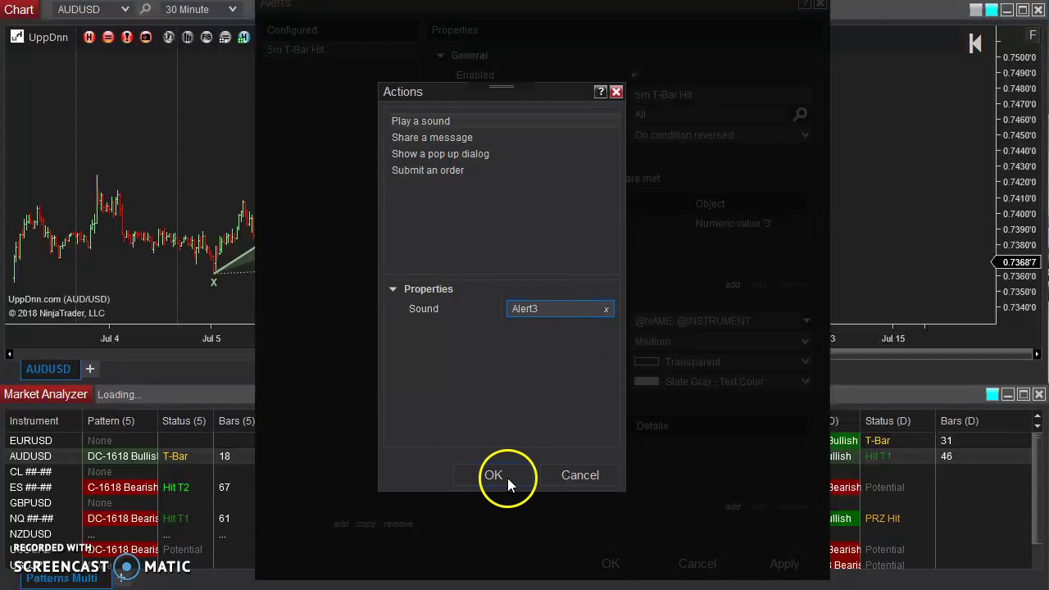
left_click(506, 475)
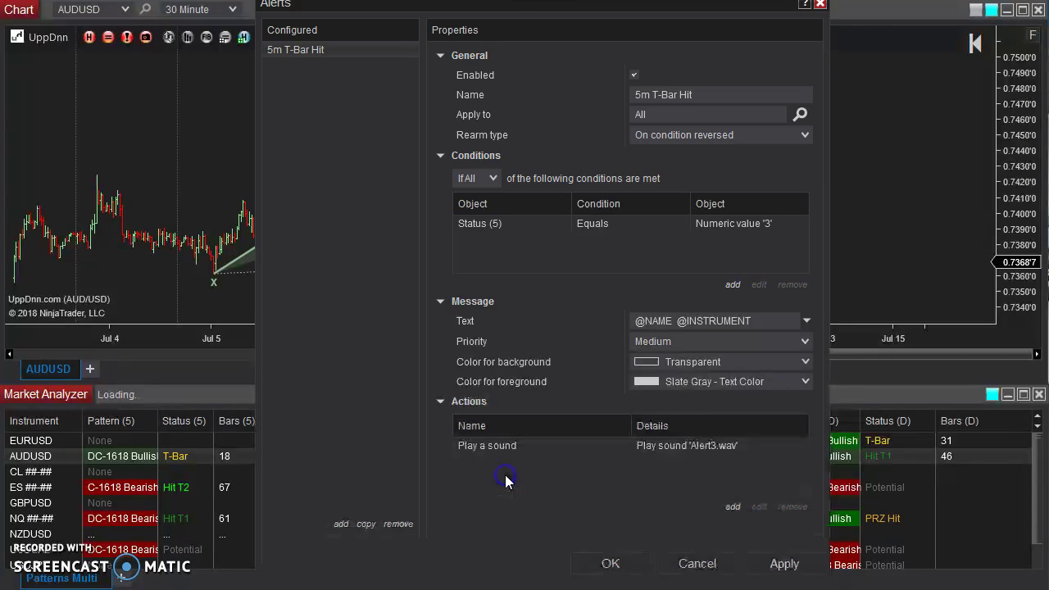
left_click(781, 564)
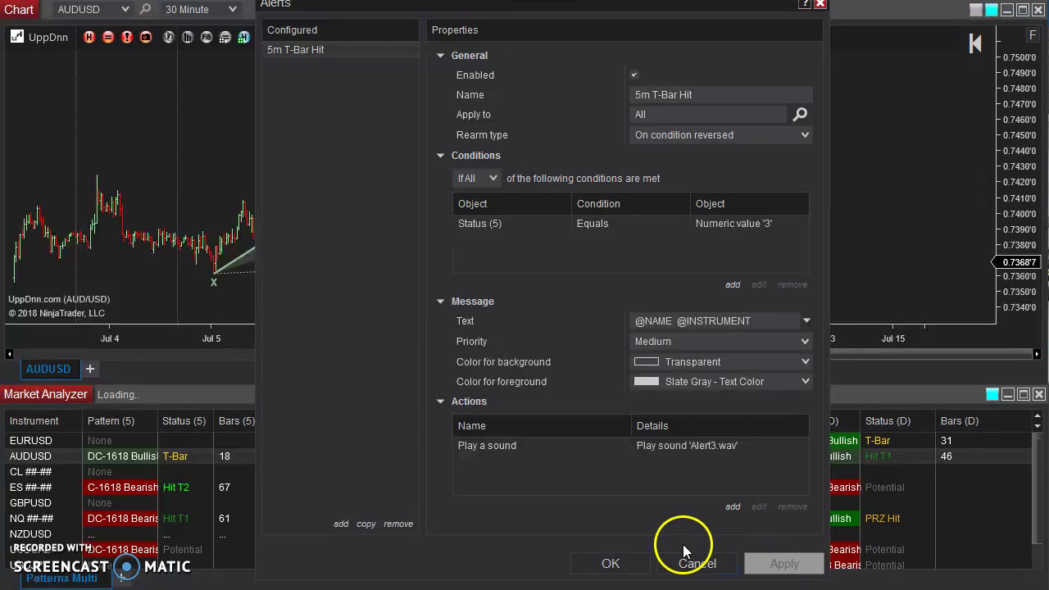
Close the Alerts dialog and place a new Alerts Log window to the right of the chart.
left_click(611, 564)
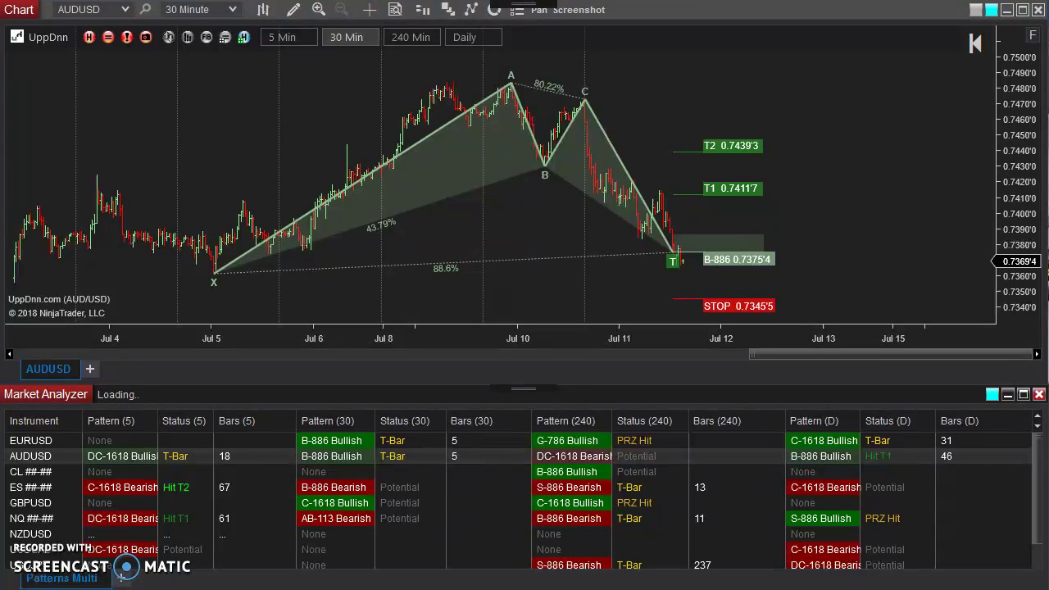
left_click_drag(404, 337, 412, 337)
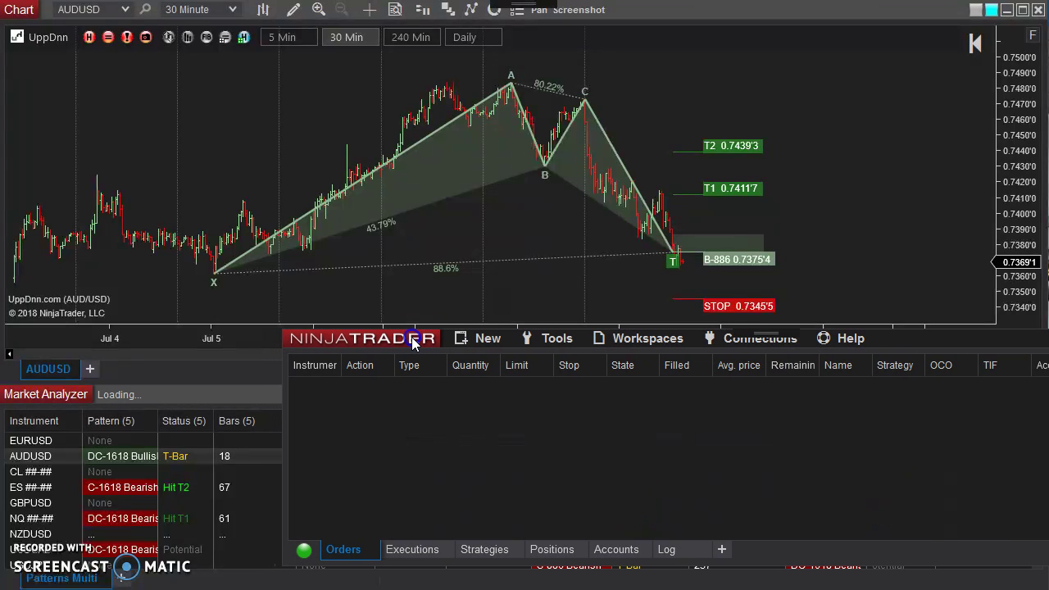
left_click(487, 339)
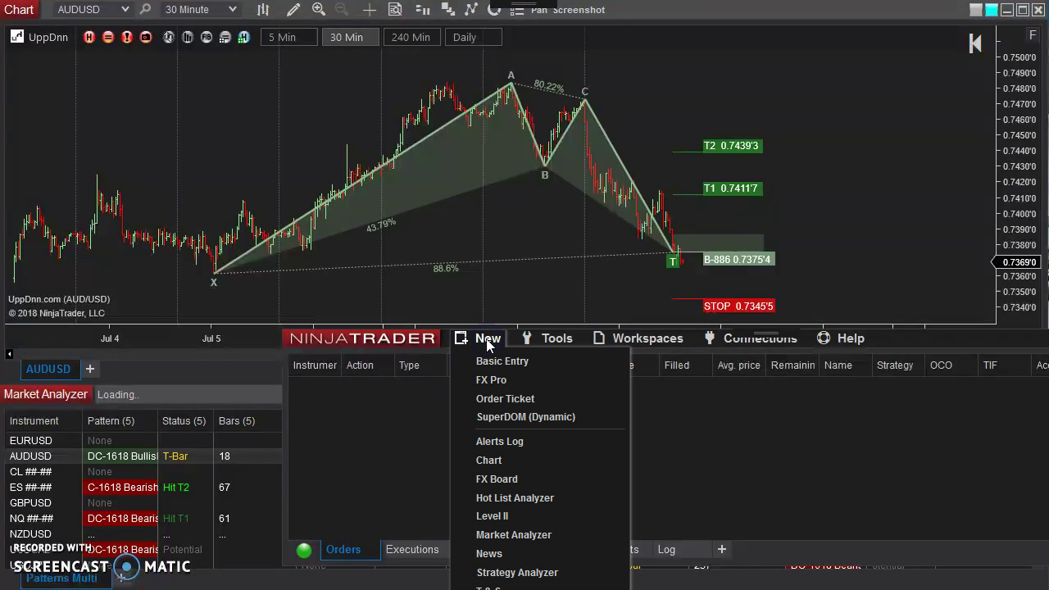
left_click(519, 440)
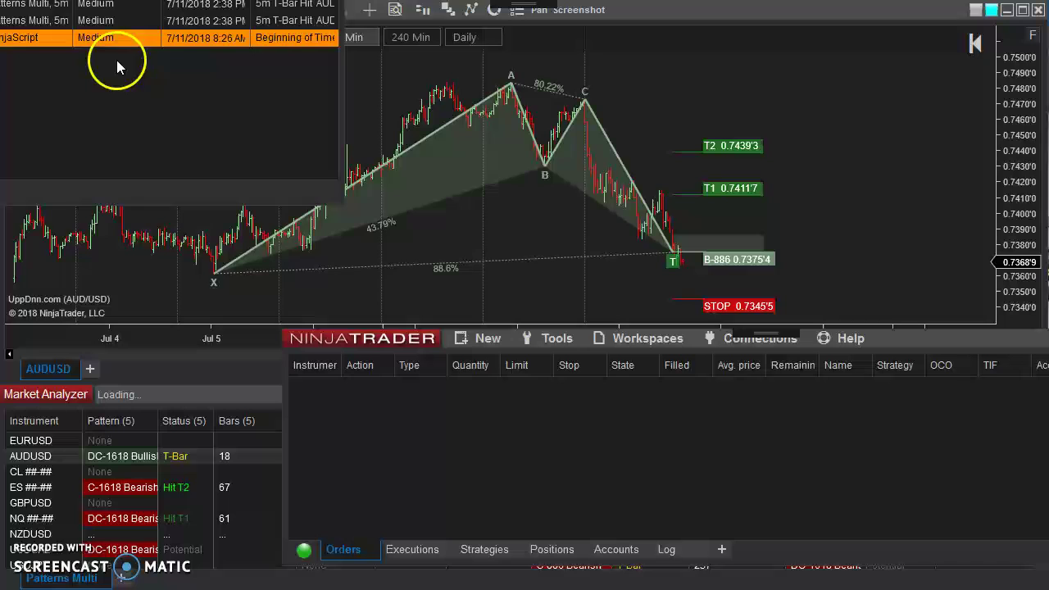
left_click_drag(0, 0, 268, 81)
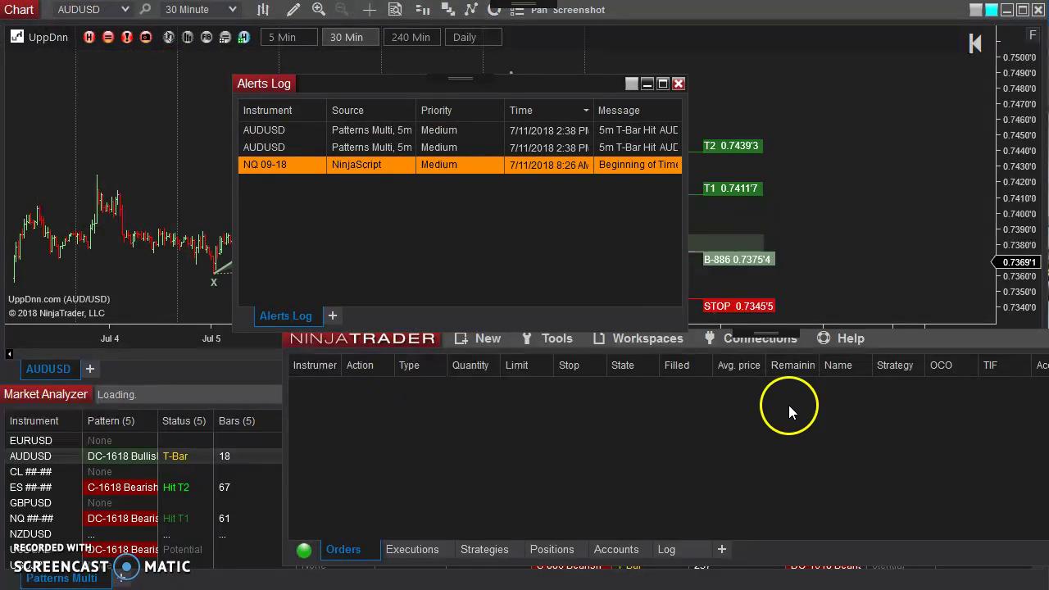
left_click_drag(356, 345, 1048, 390)
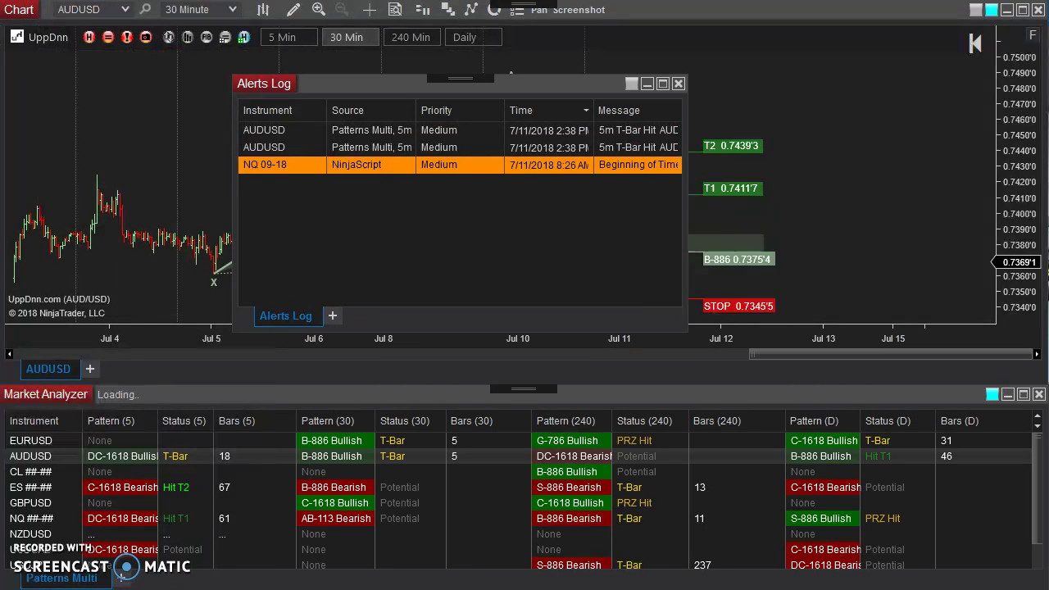
left_click_drag(298, 80, 629, 113)
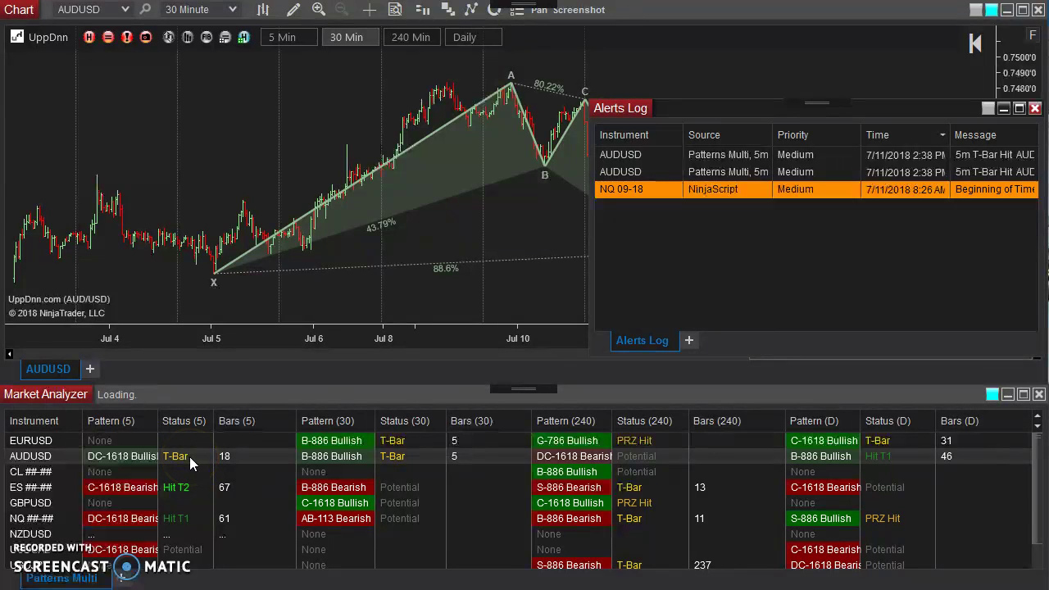
left_click(840, 267)
left_click_drag(632, 101, 640, 113)
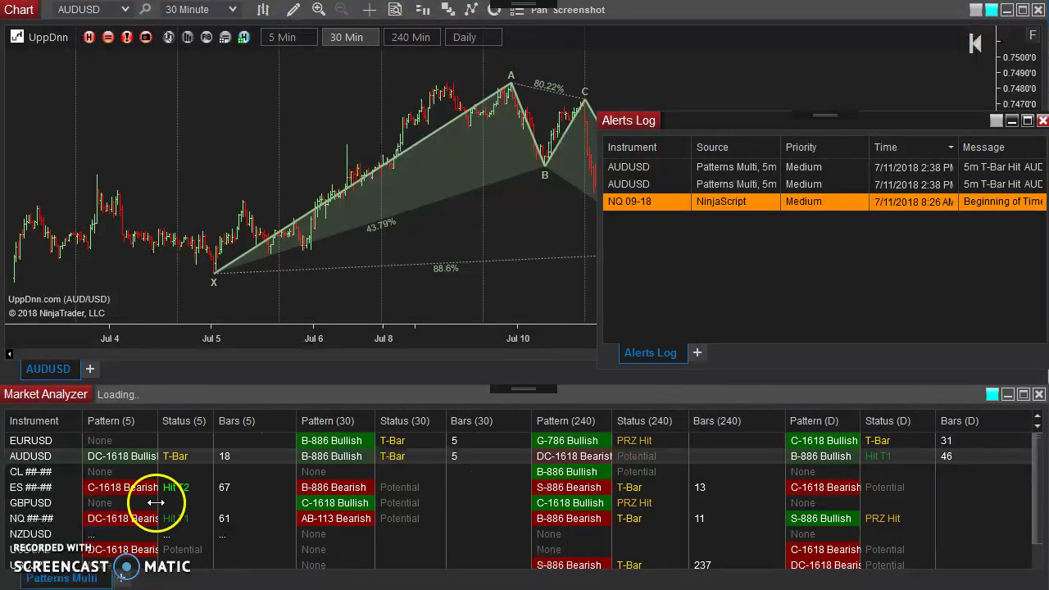
Reopen the Market Analyzer alert settings and add a new blank alert.
right_click(404, 459)
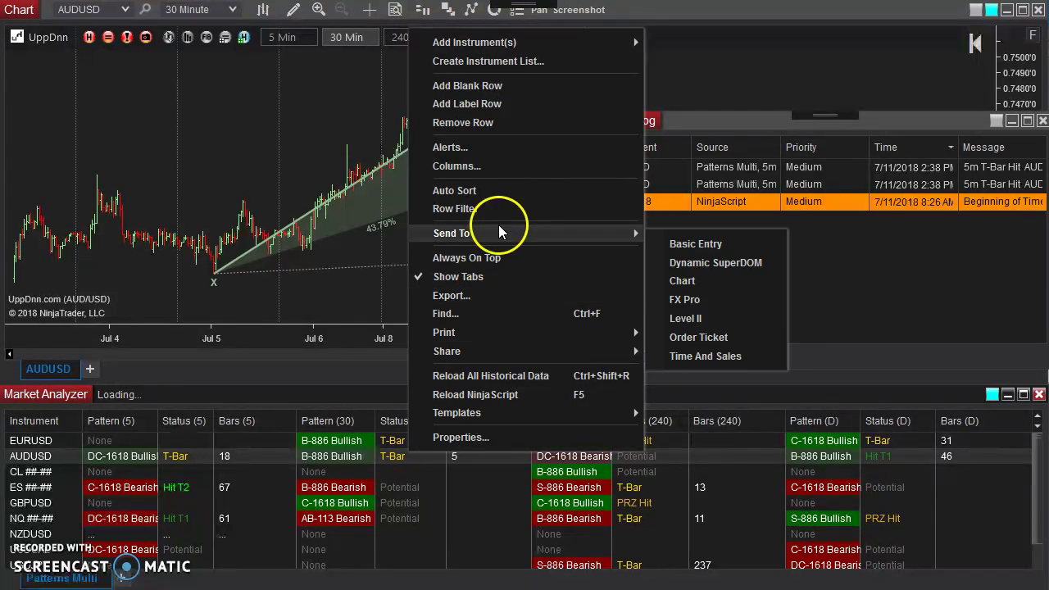
left_click(500, 149)
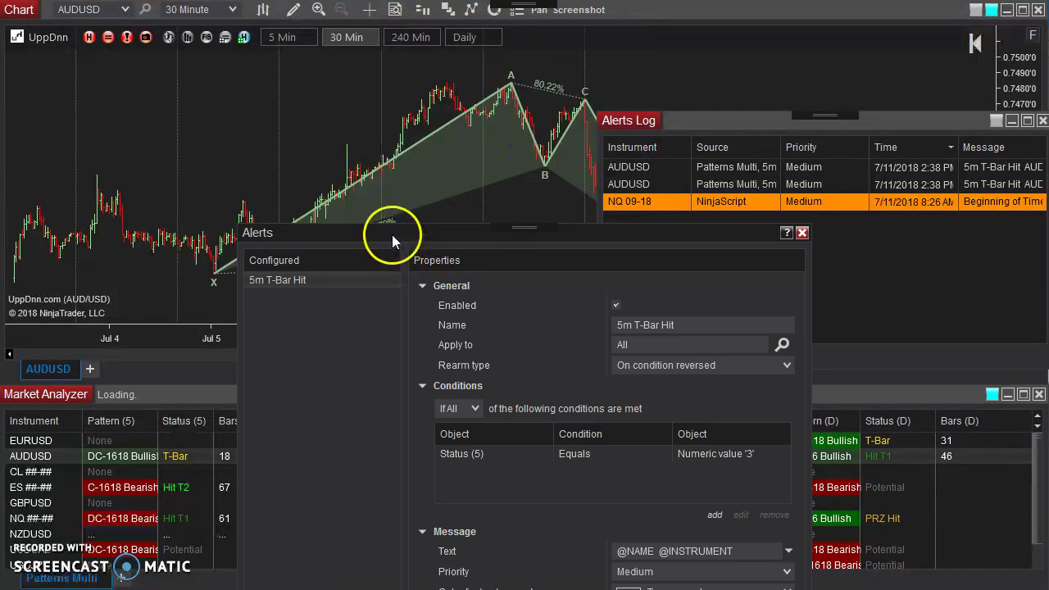
left_click_drag(386, 232, 365, 10)
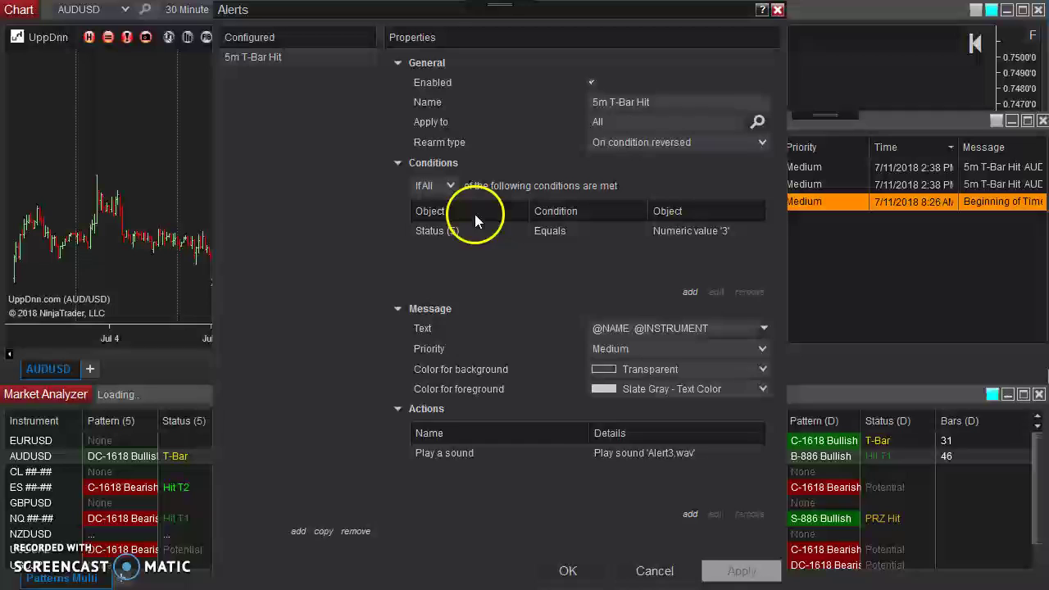
left_click(299, 532)
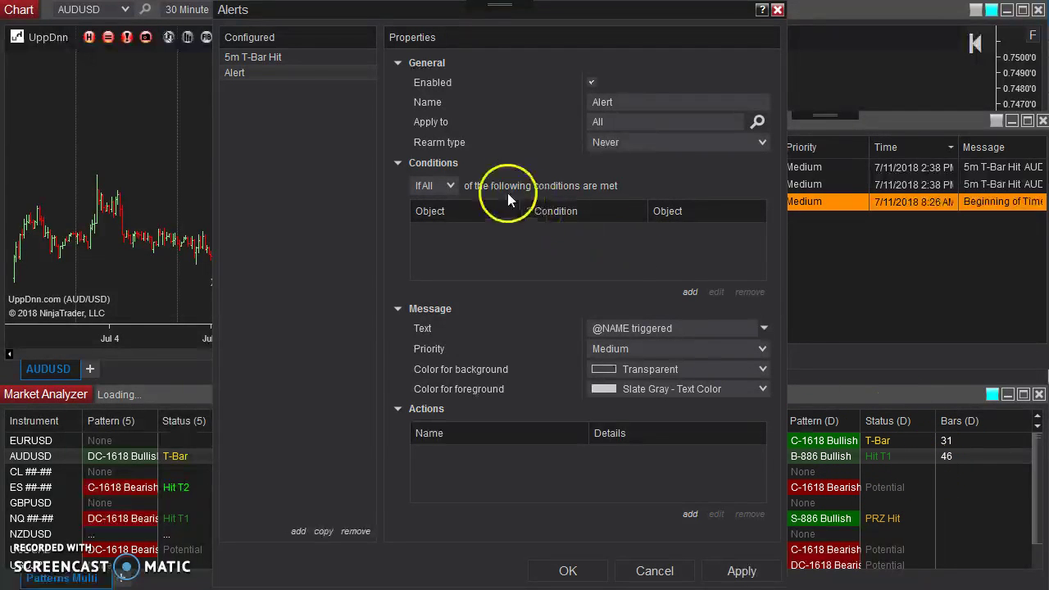
left_click(287, 59)
left_click(246, 72)
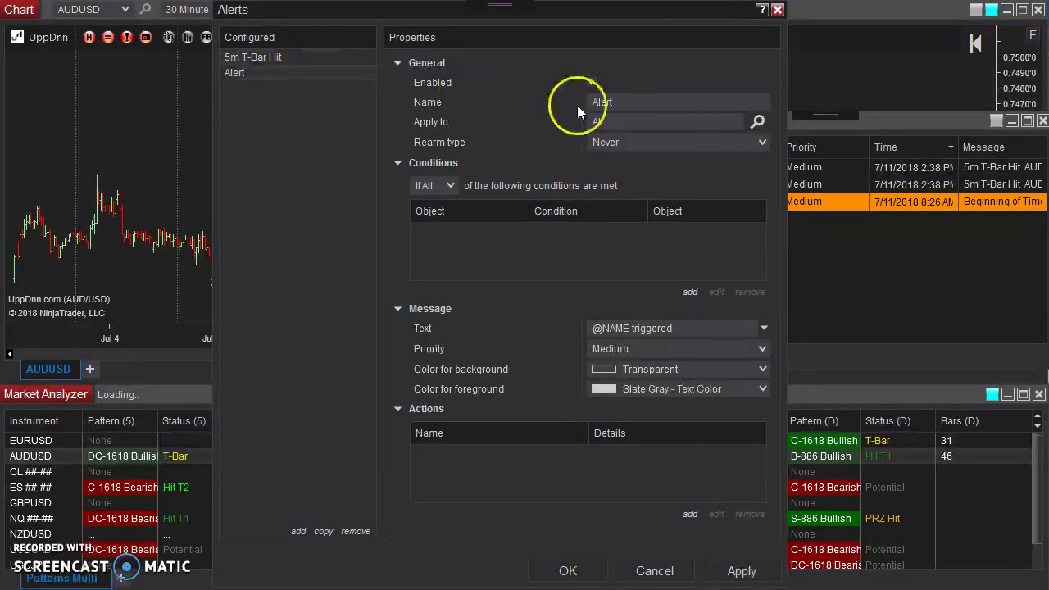
Name the new alert '30m T-Bar Hit' and set it to rearm on condition reversed.
left_click(632, 103)
left_click(515, 101)
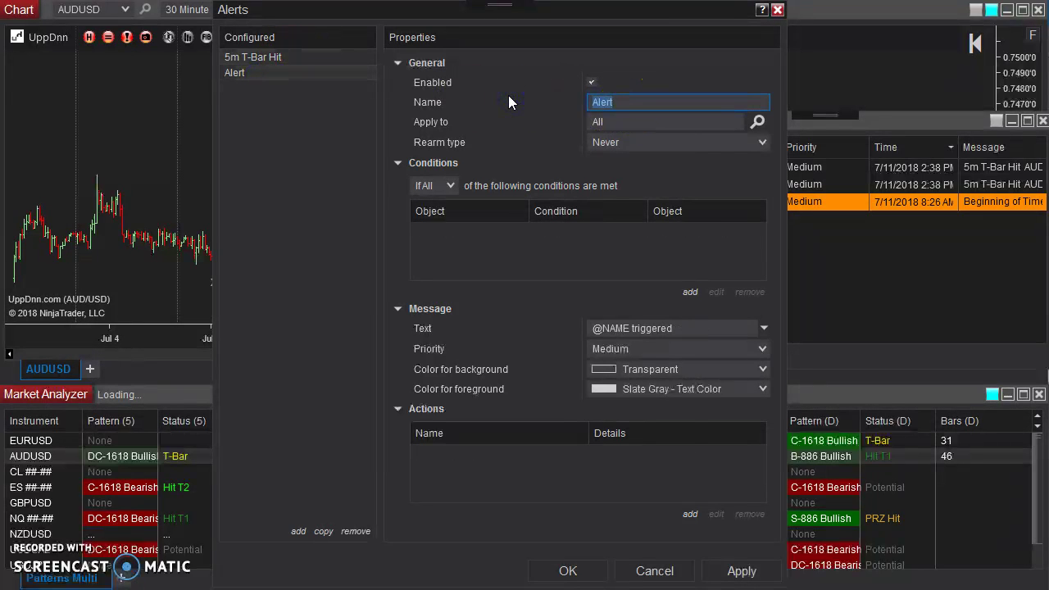
key("End")
key("BackSpace")
key("BackSpace")
key("BackSpace")
key("BackSpace")
key("BackSpace")
type("30m T-Bar")
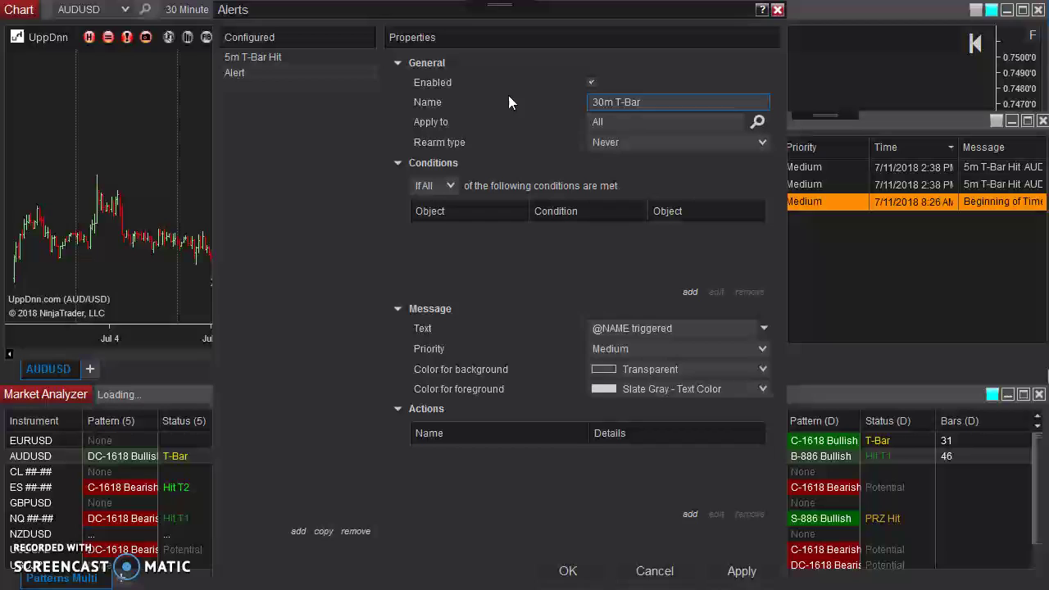
type(" Hit")
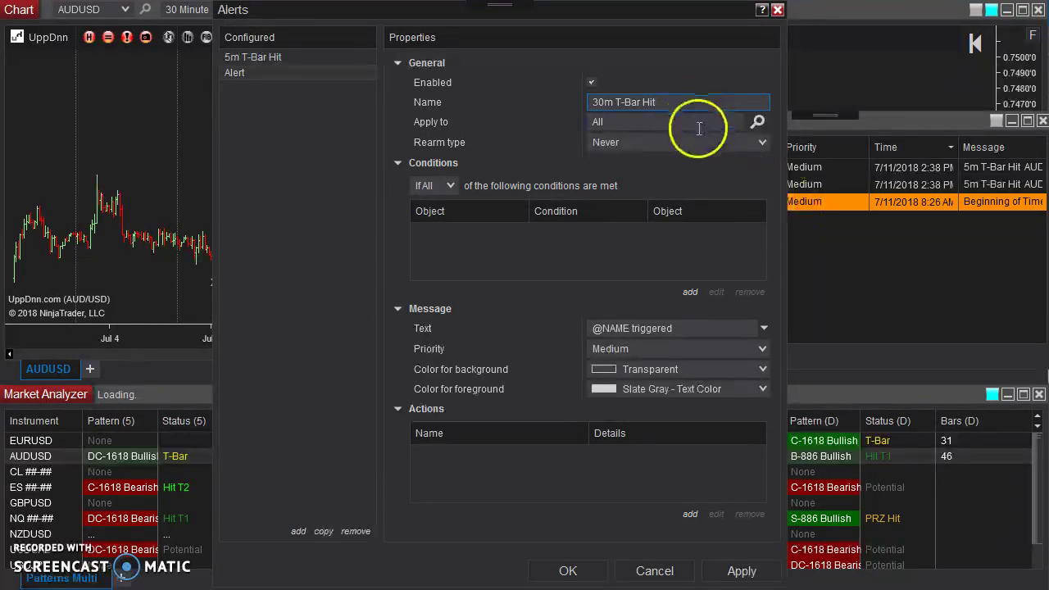
left_click(702, 143)
left_click(670, 209)
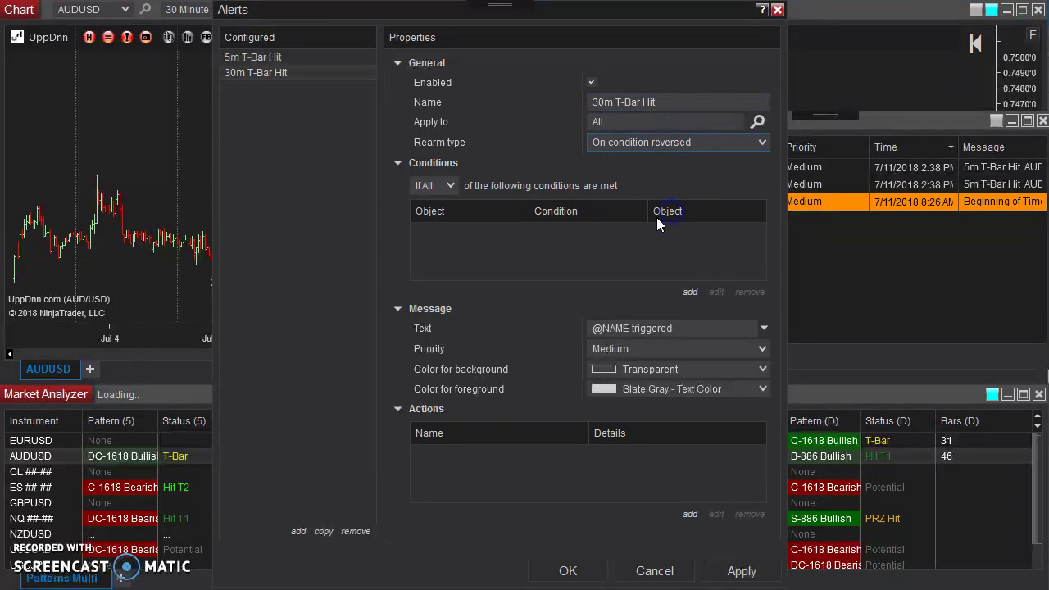
Add the condition Status (30) Equals Numeric value 3.
left_click(690, 292)
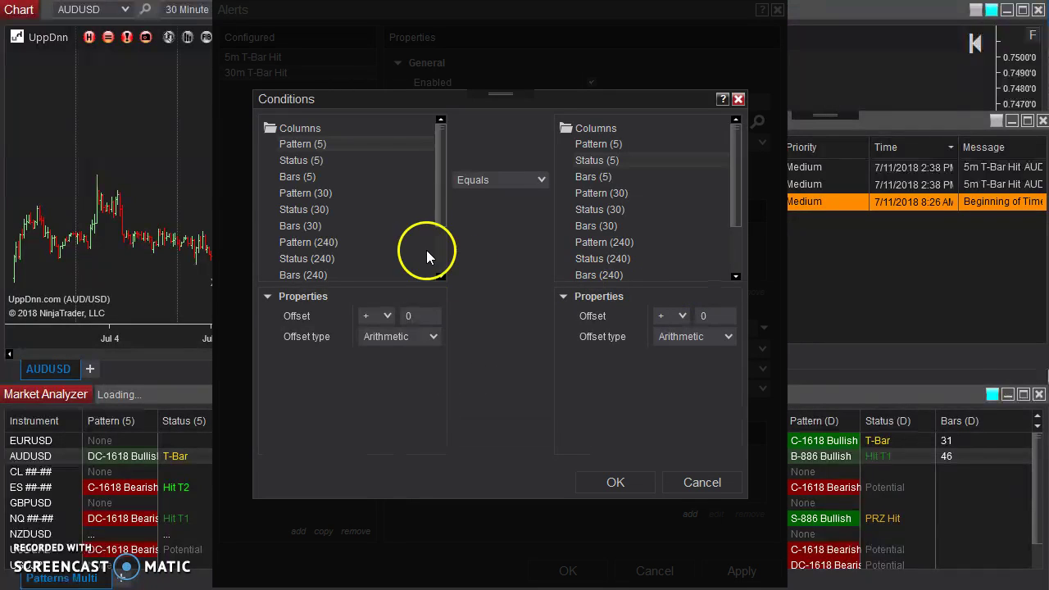
left_click(300, 209)
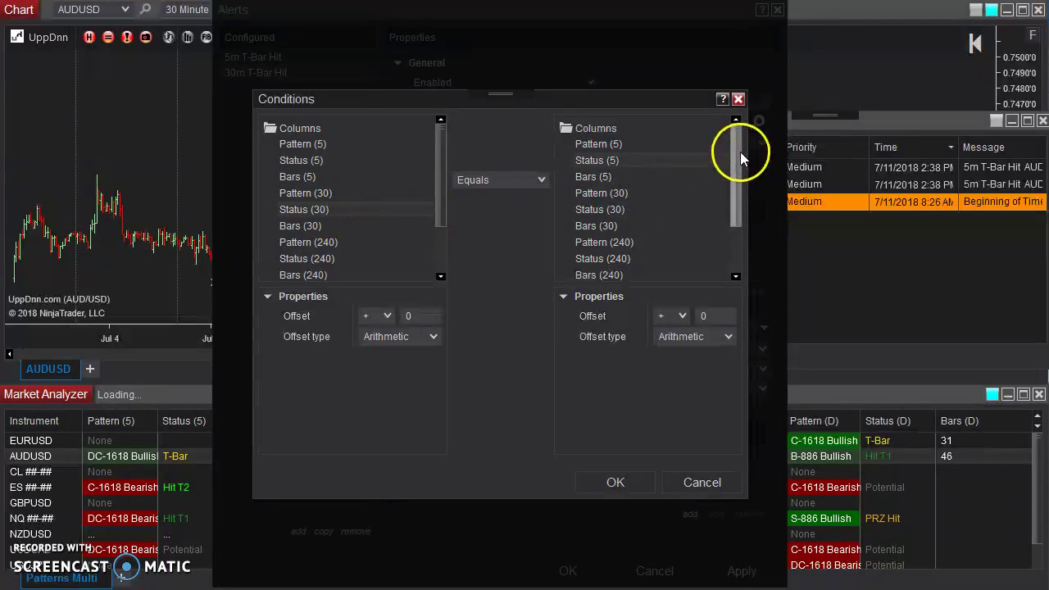
left_click_drag(740, 151, 740, 201)
left_click(602, 270)
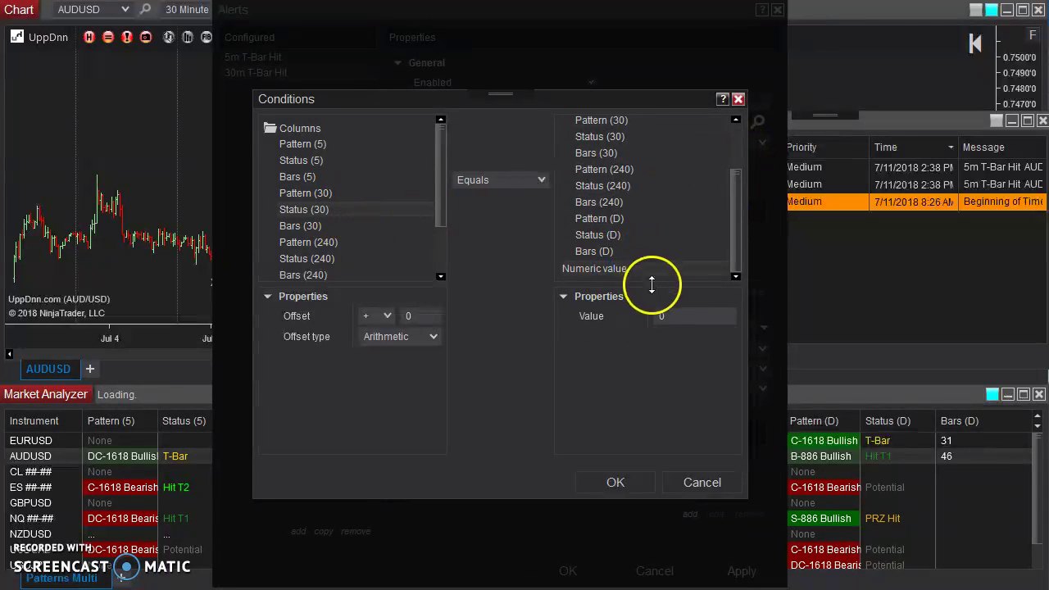
left_click(654, 317)
type("3")
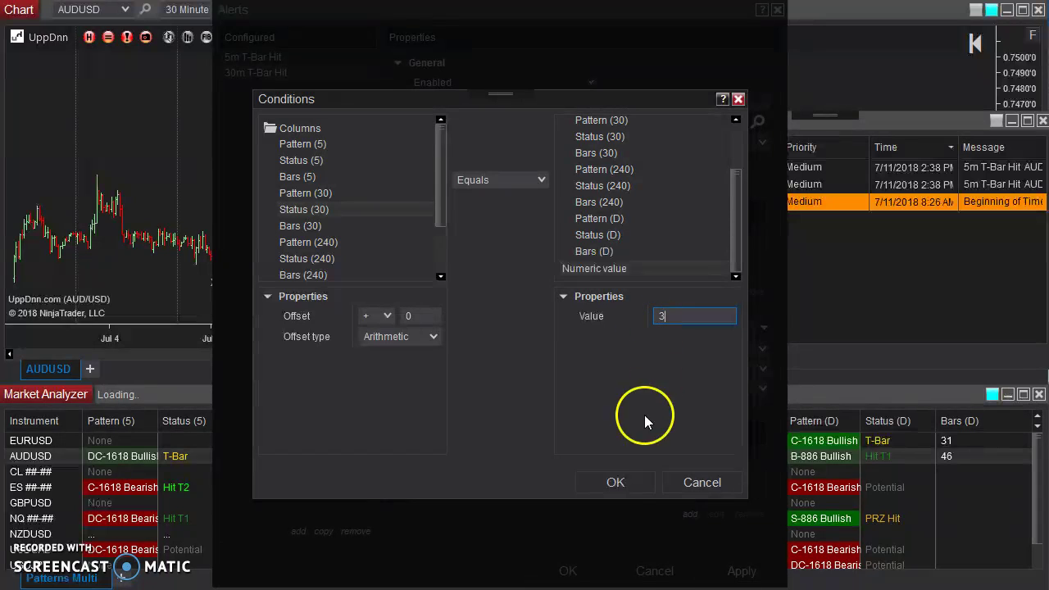
left_click(618, 483)
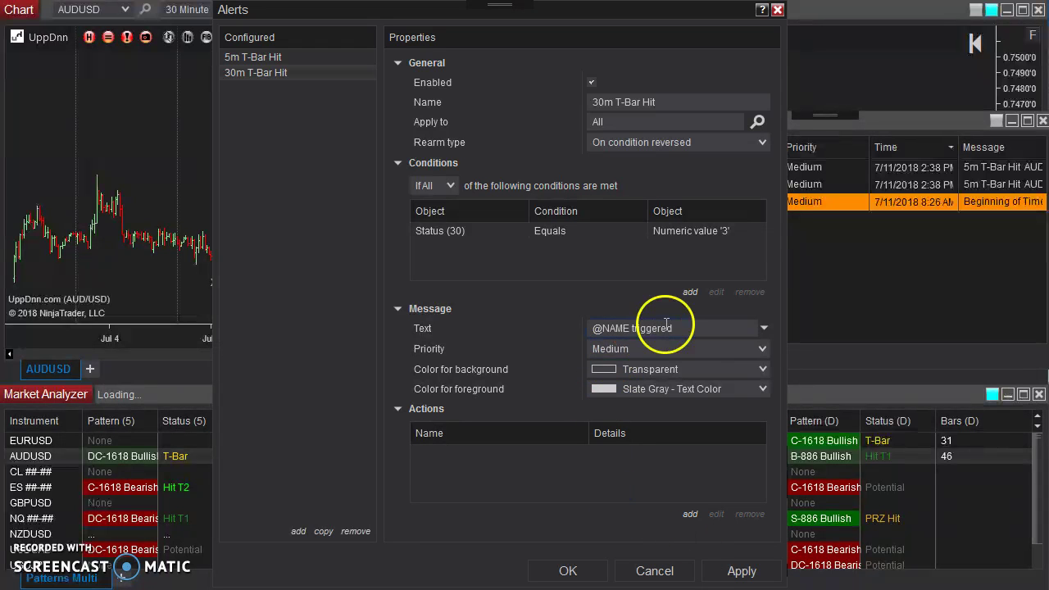
double_click(648, 328)
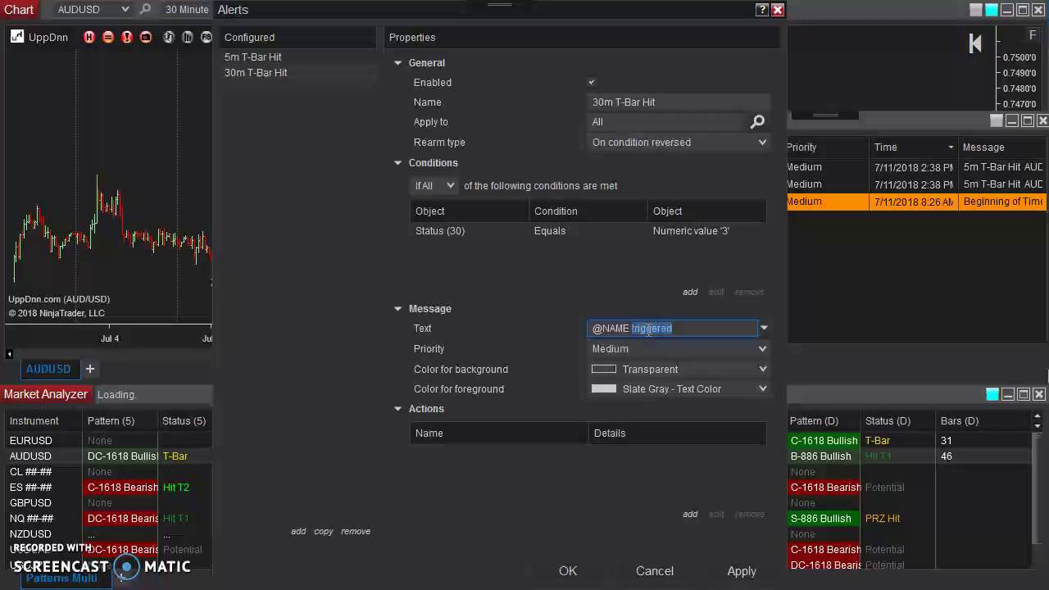
key("BackSpace")
left_click(763, 327)
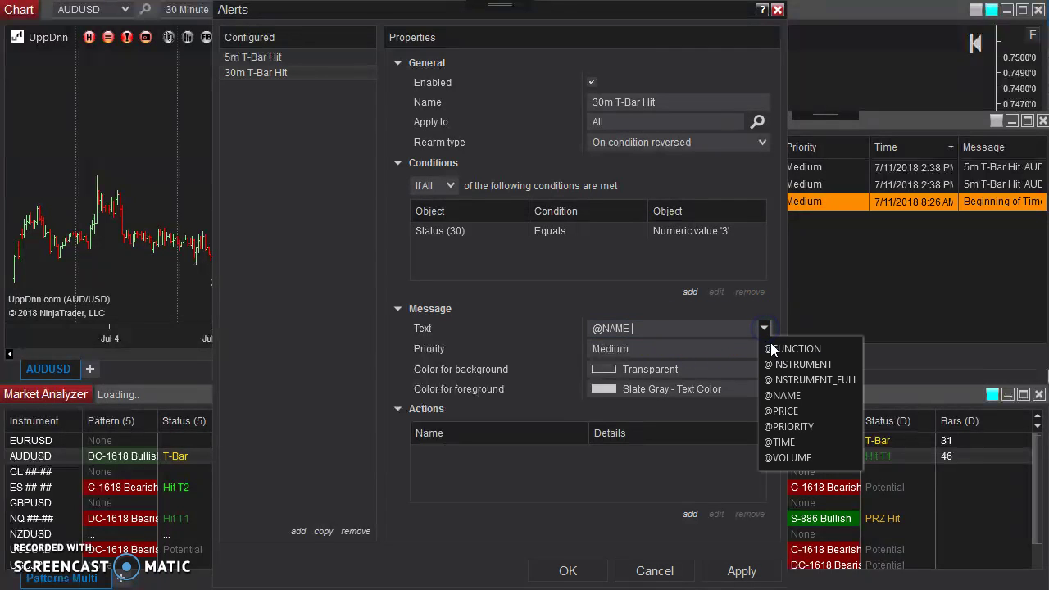
left_click(782, 364)
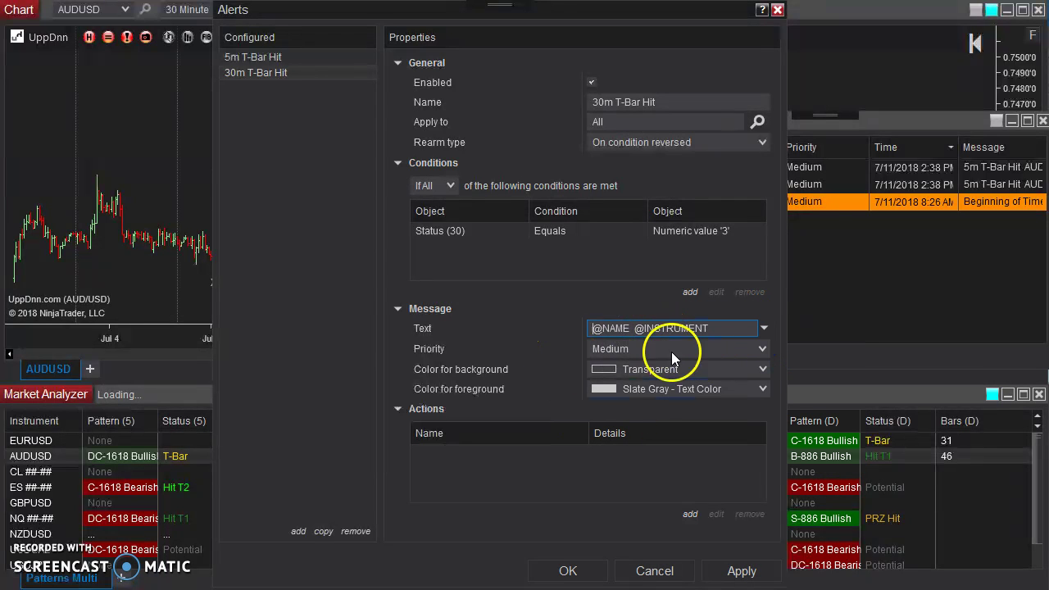
left_click(540, 457)
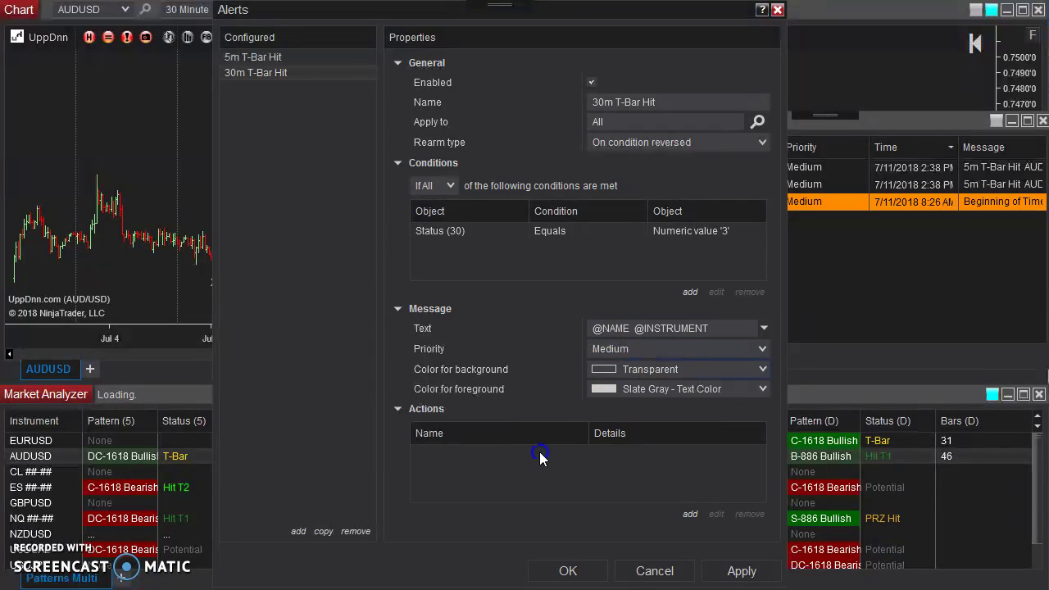
Add a Play a sound action with Alert1.wav to the 30m T-Bar Hit alert and save it.
left_click(690, 514)
left_click(696, 513)
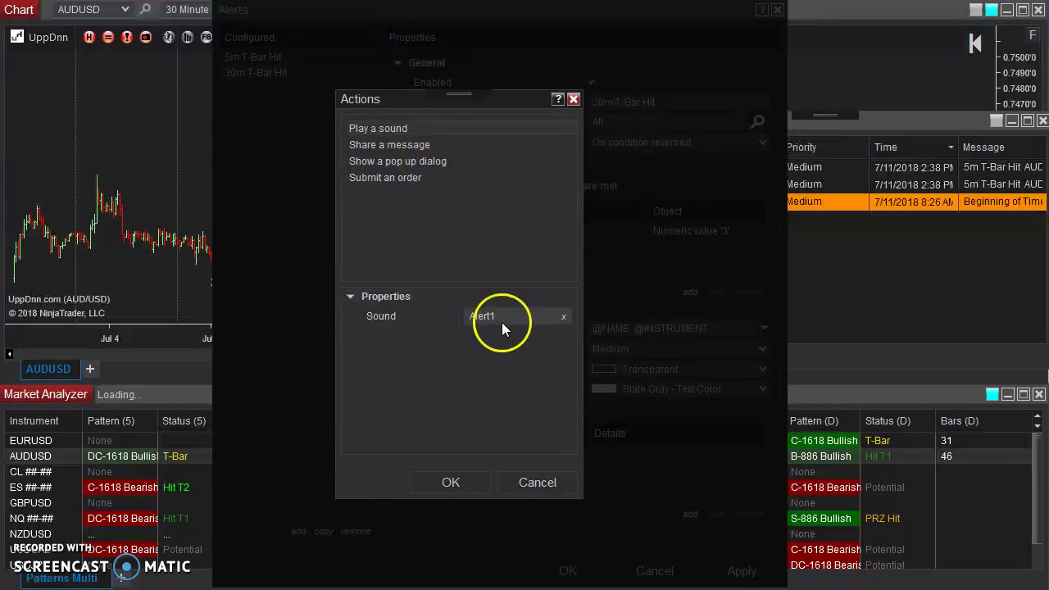
left_click(461, 483)
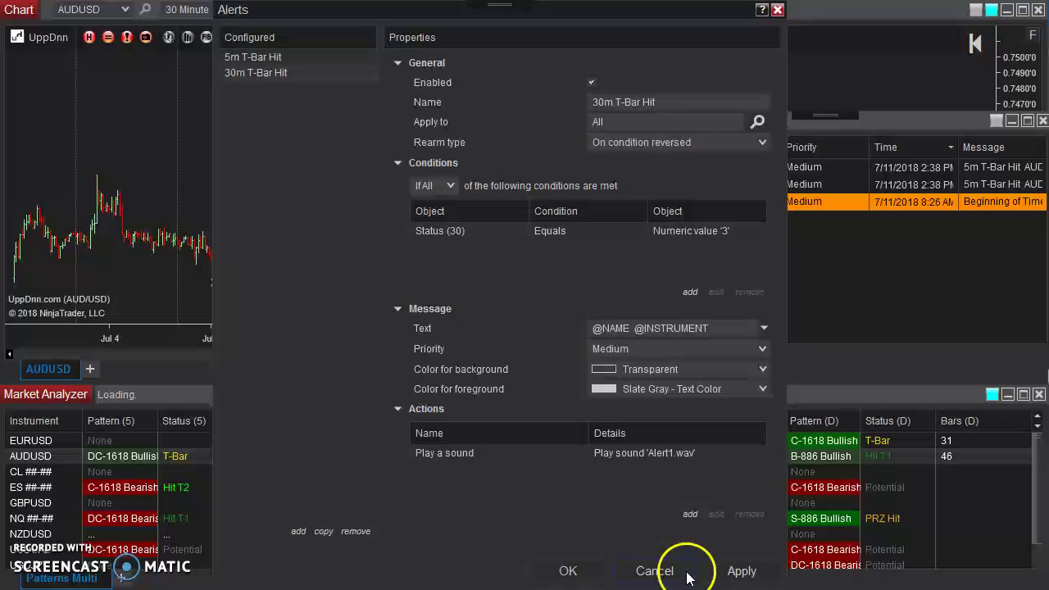
left_click(578, 573)
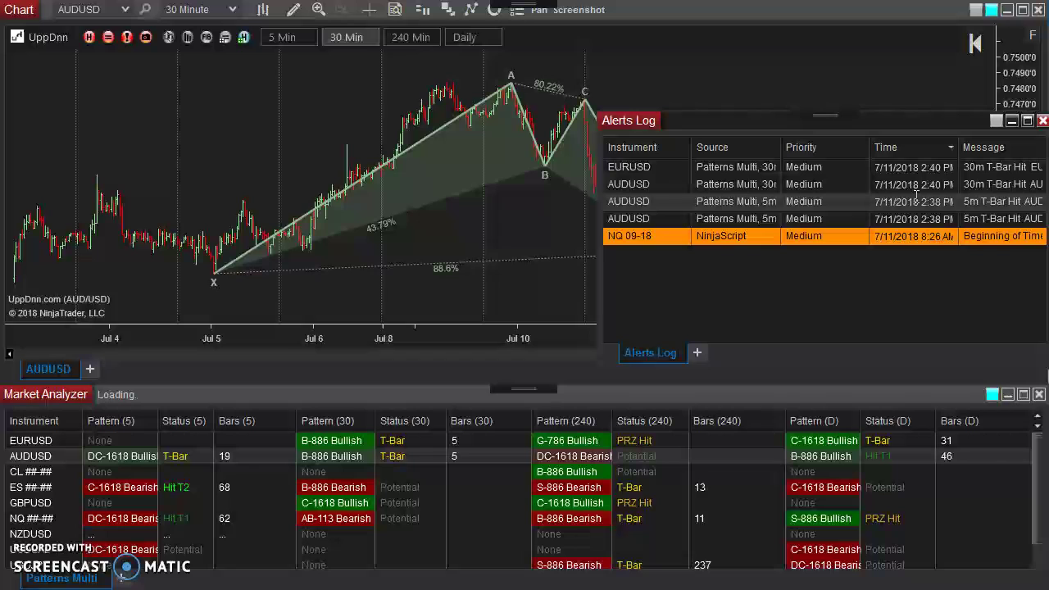
Select the AUDUSD 30m T-Bar Hit log entry, widen the Alerts Log, and place the Control Center over the Market Analyzer.
left_click(659, 186)
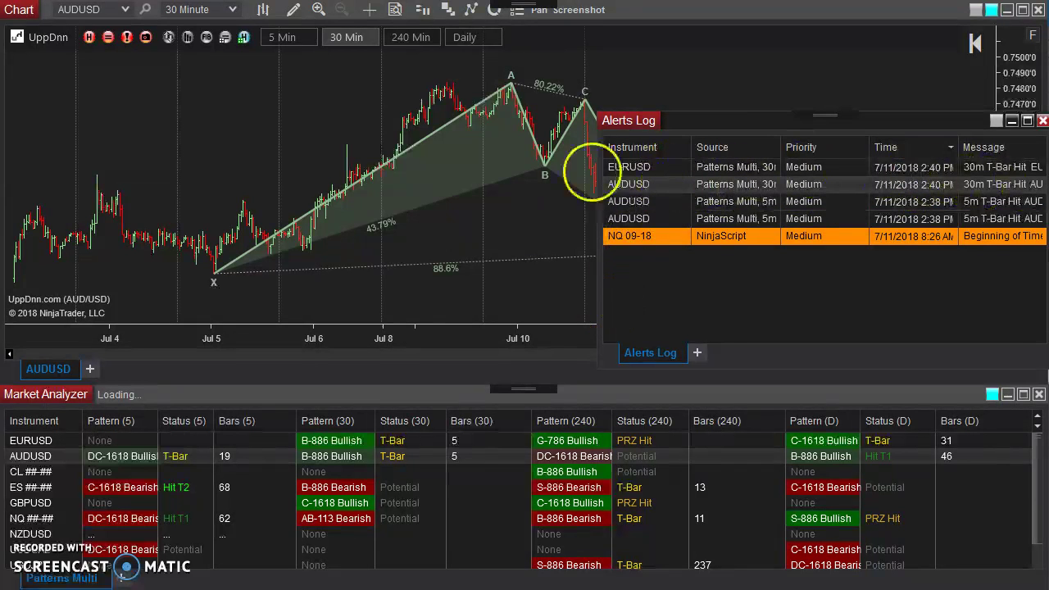
left_click_drag(599, 205, 475, 215)
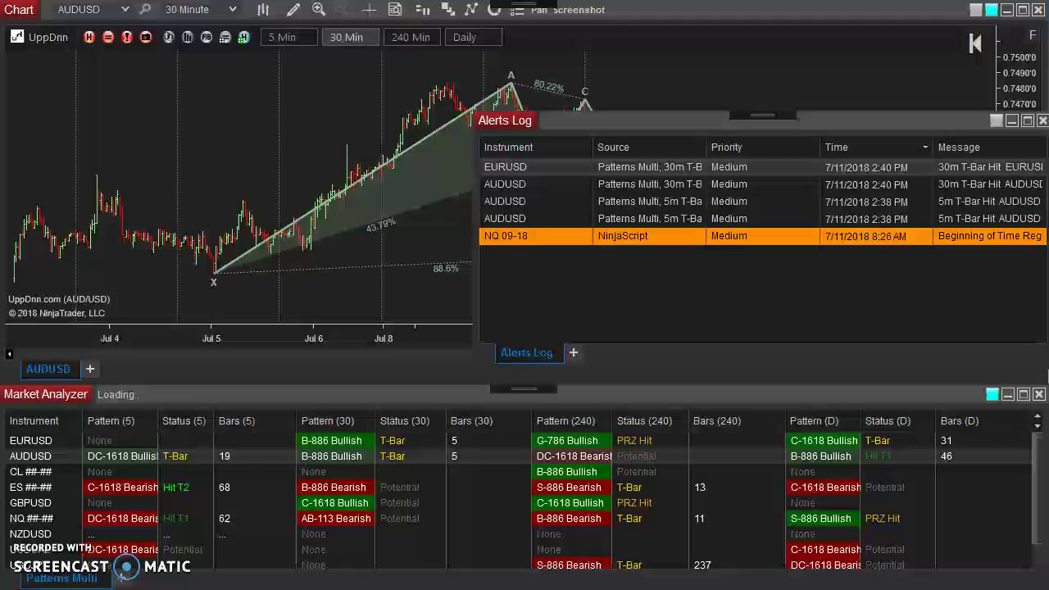
left_click_drag(902, 328, 394, 369)
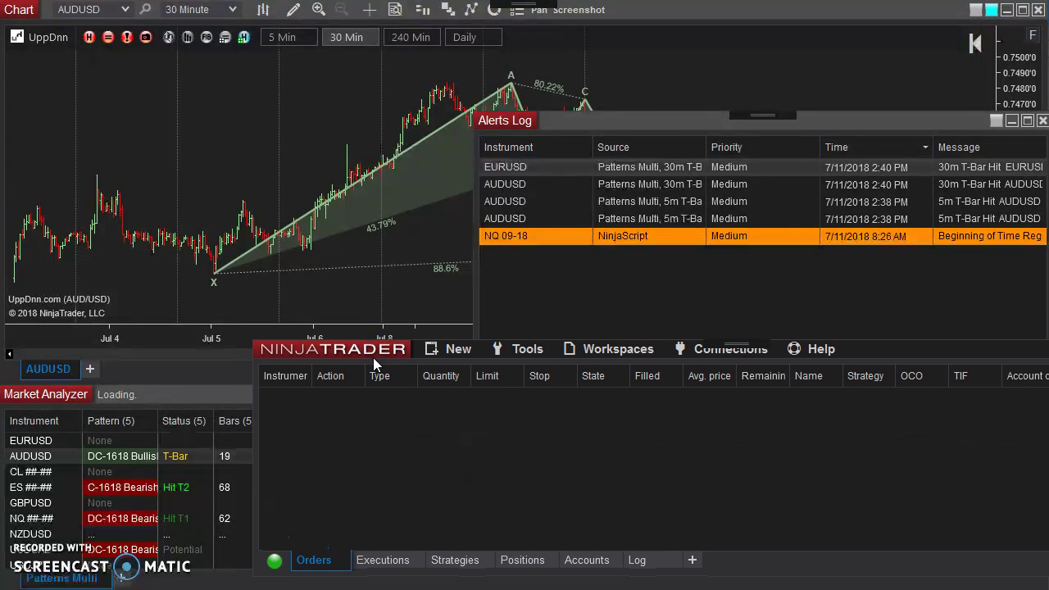
Open Tools > Options and move the Options window to the top of the screen.
left_click(520, 348)
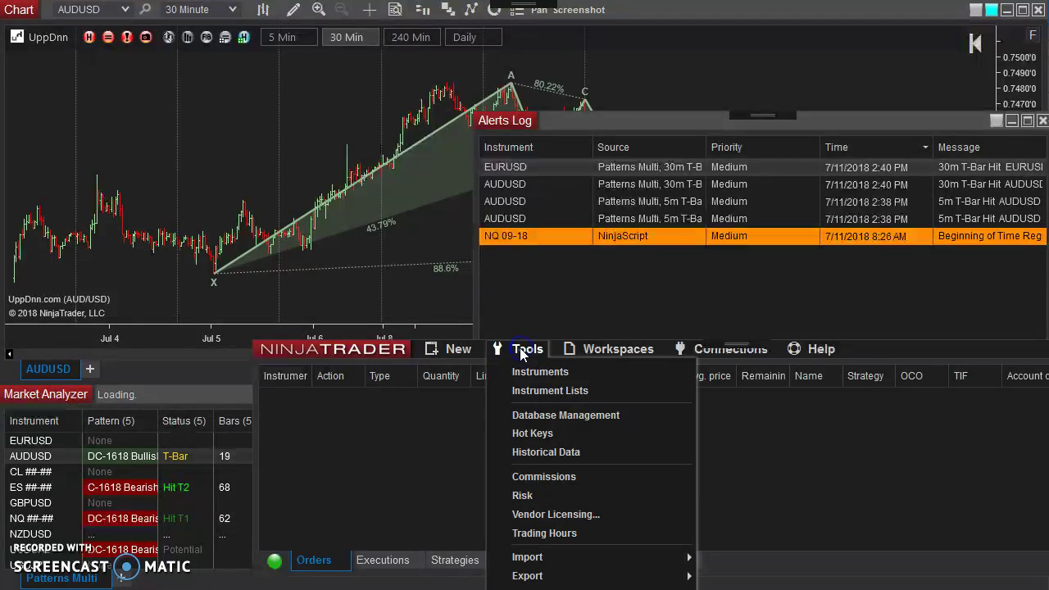
left_click(522, 496)
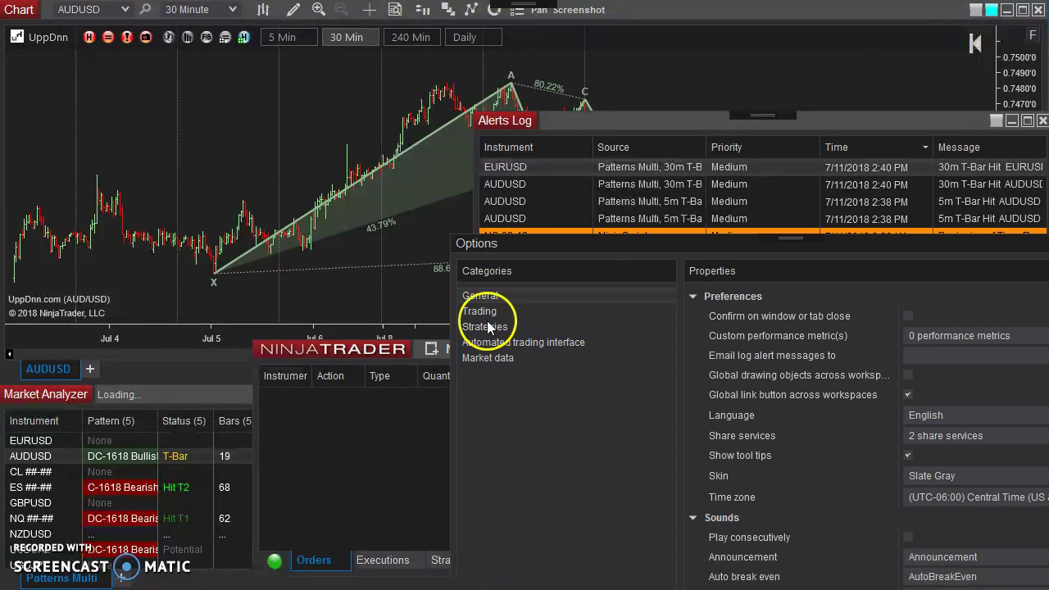
left_click_drag(658, 246, 448, 23)
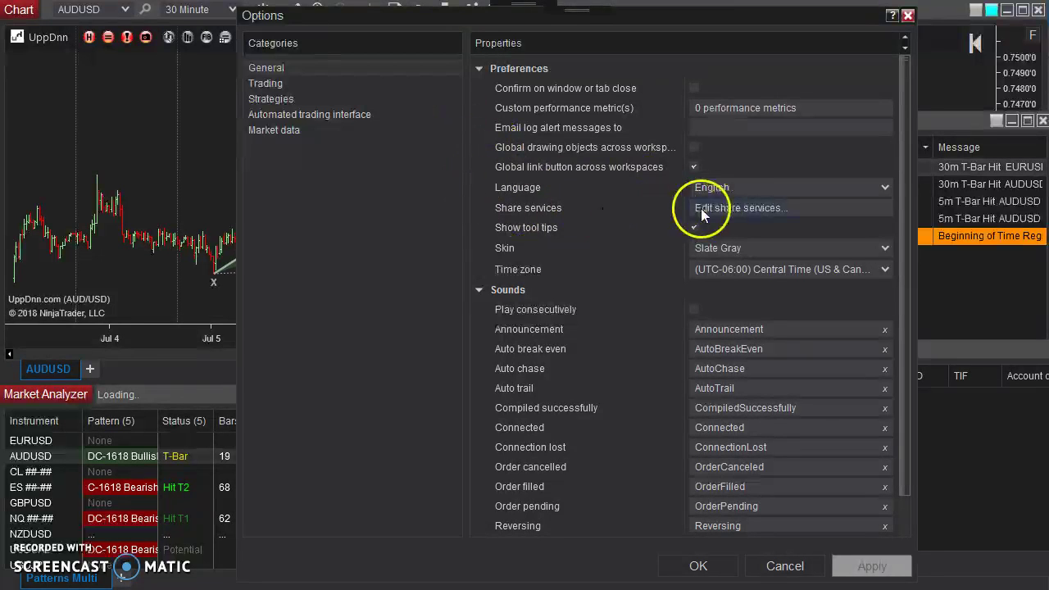
Add a new Email share service and rename it 'Alert Email Account'.
left_click(740, 207)
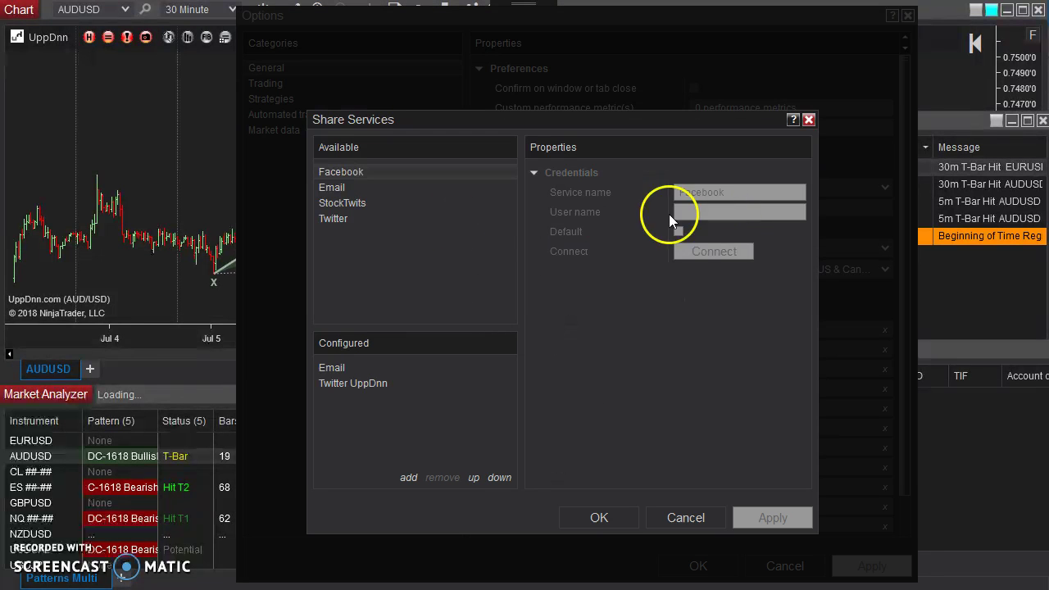
left_click(339, 187)
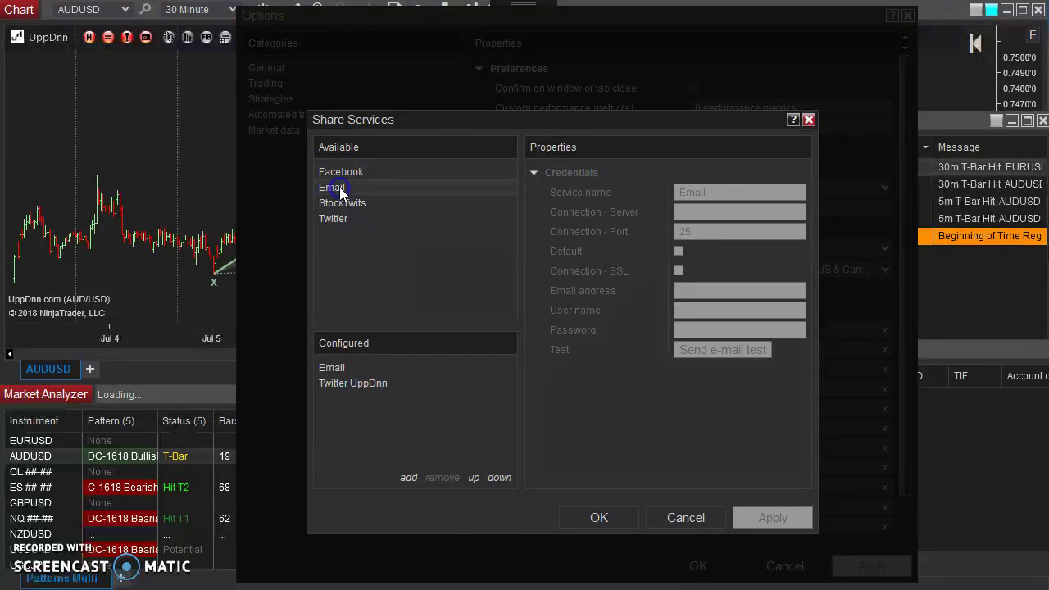
double_click(383, 189)
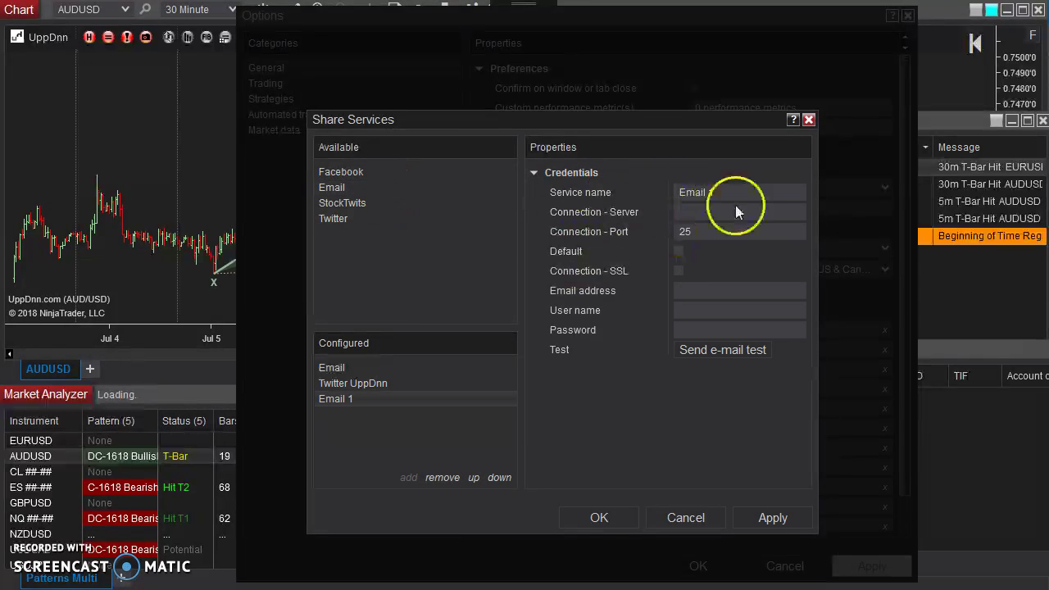
left_click_drag(721, 192, 650, 195)
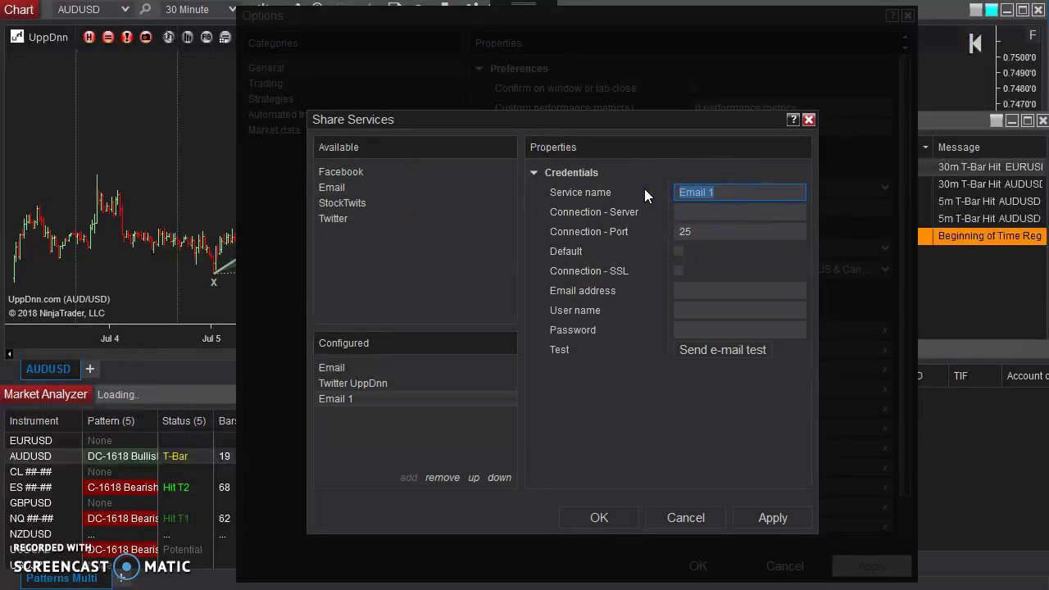
type("Alert Em")
key("BackSpace")
key("BackSpace")
type("Email Account")
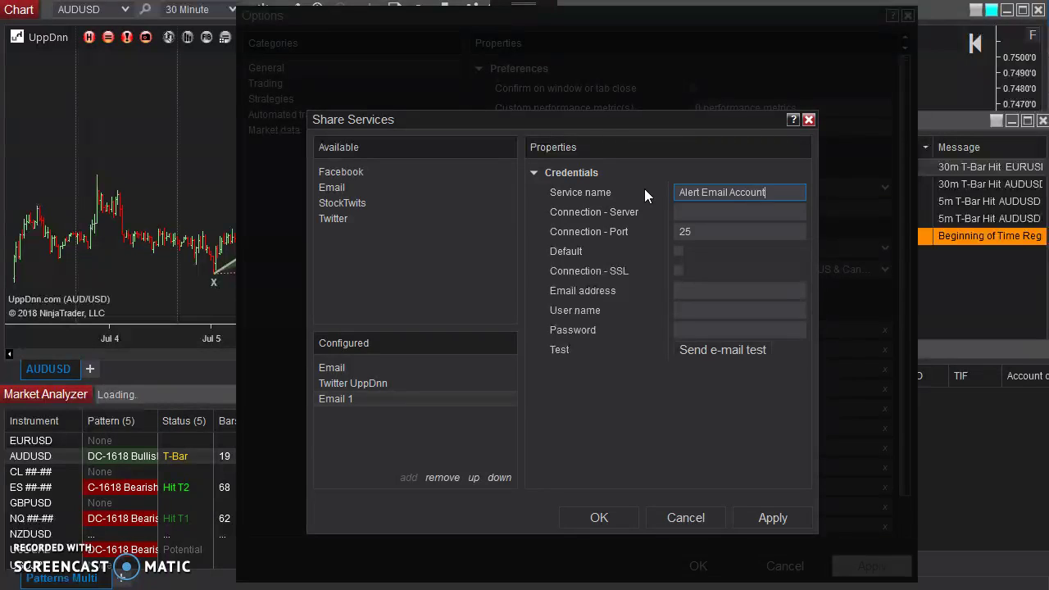
key("Tab")
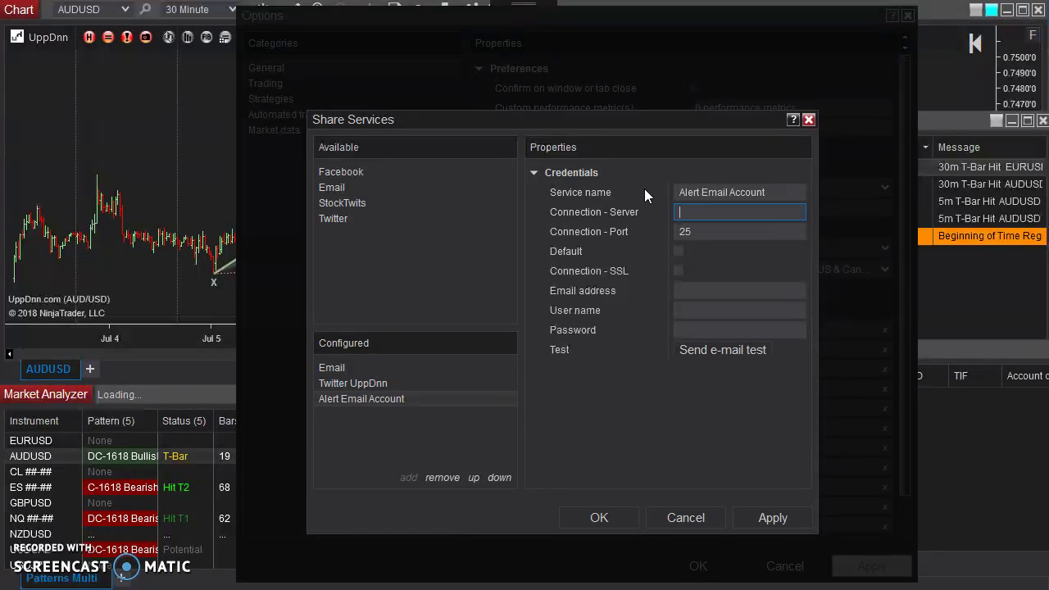
Set the service's server to smtp.gmail.com, enable SSL, and make it the default service.
type("smtp.")
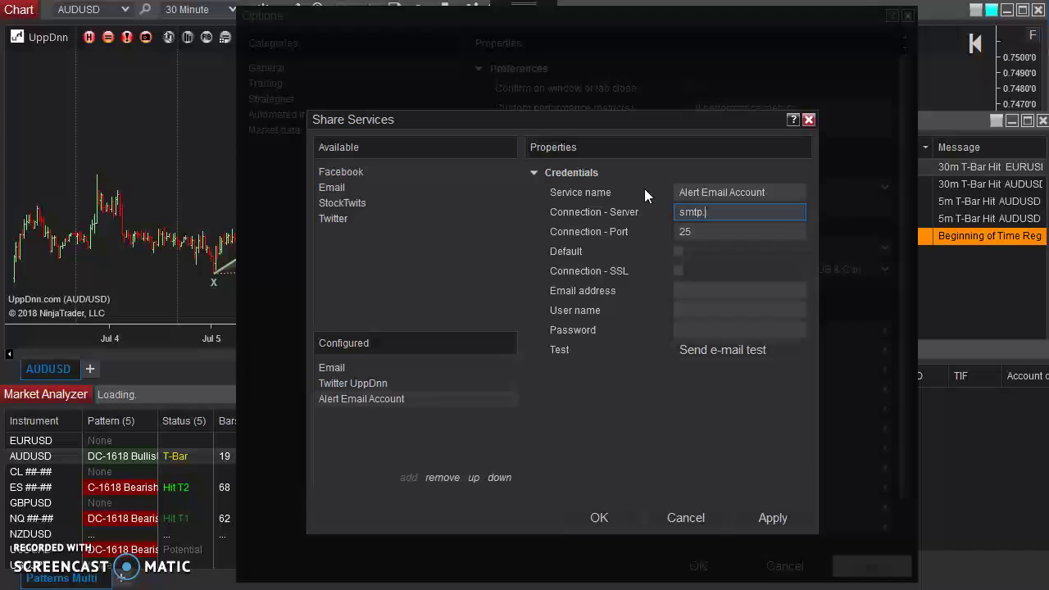
type("gmail.com")
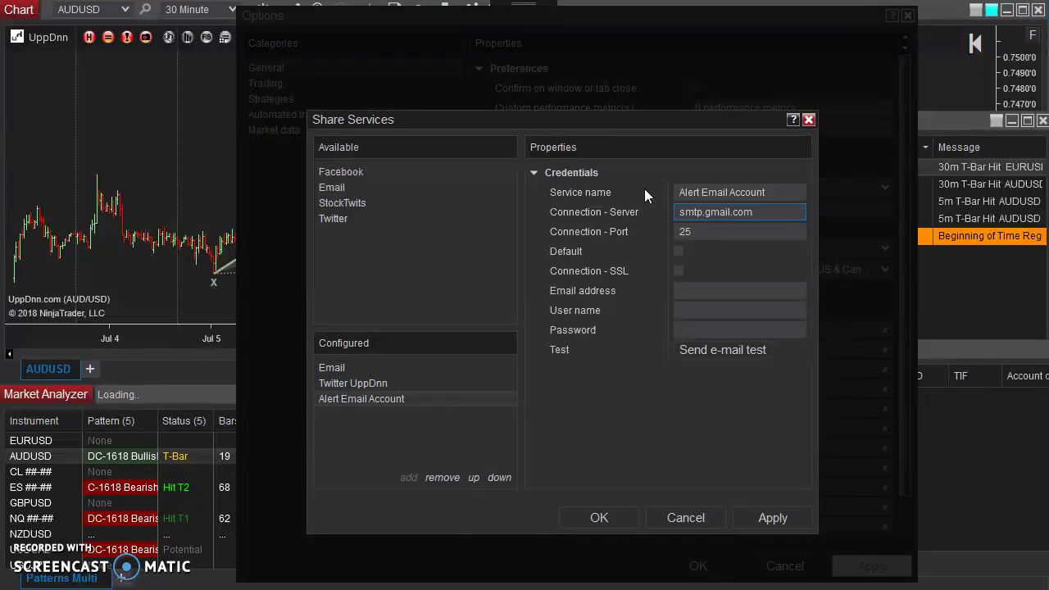
left_click(684, 211)
left_click(695, 232)
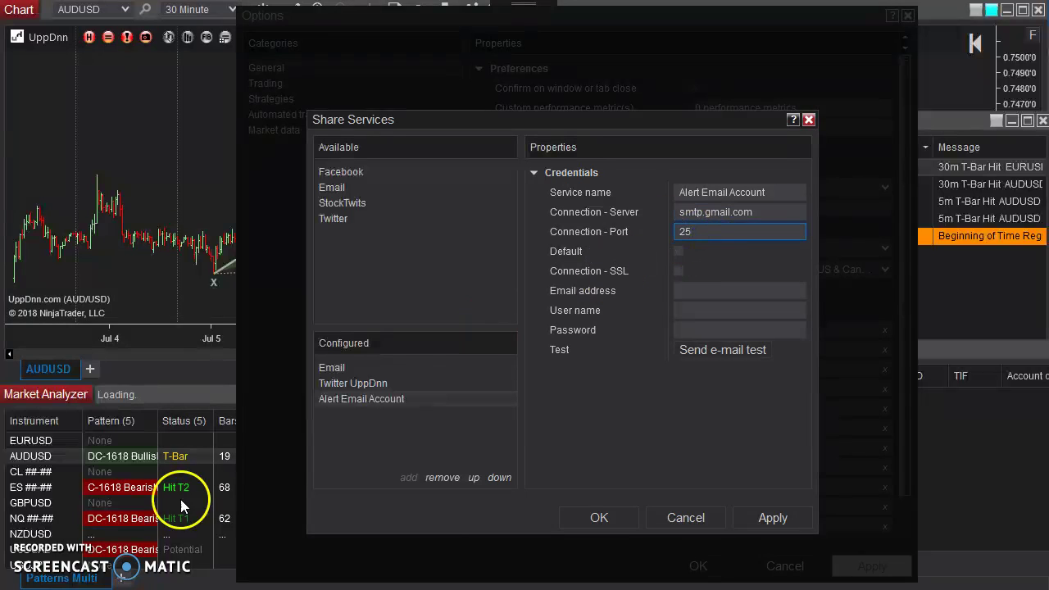
left_click(665, 385)
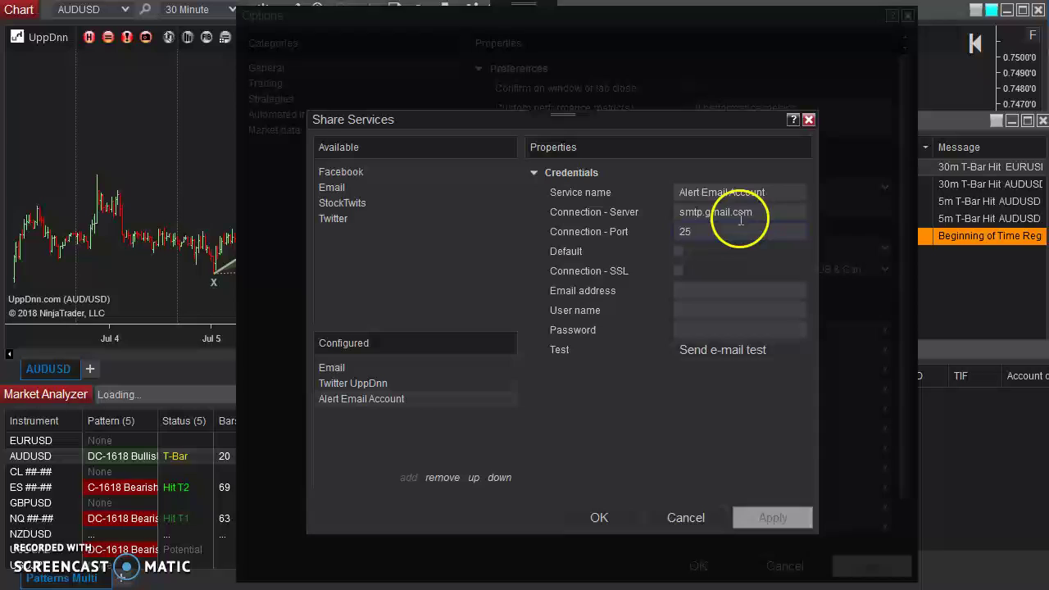
left_click(678, 251)
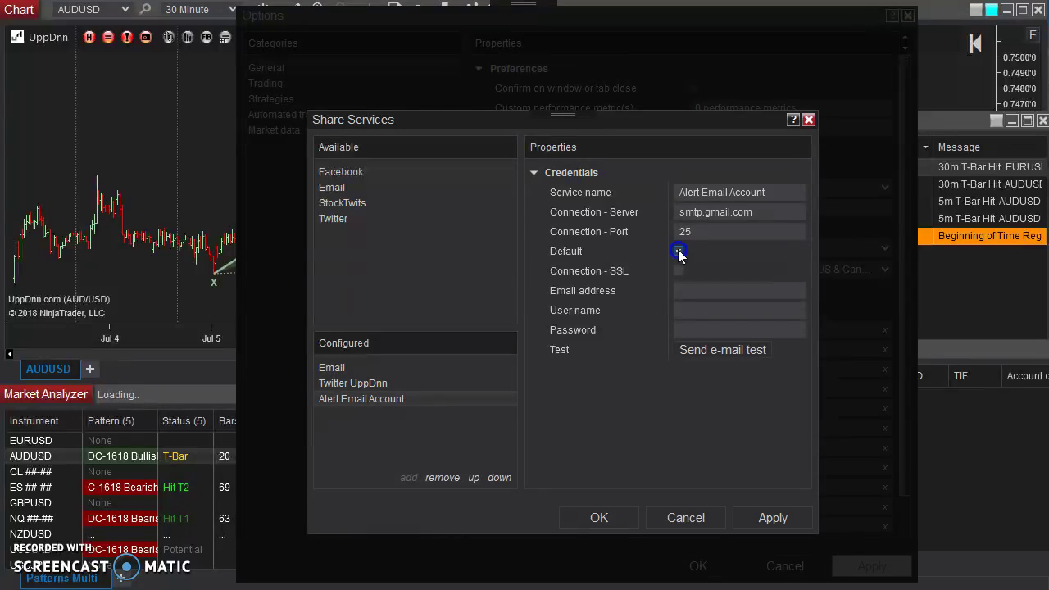
Enter the sender's email address as both address and user name, then type the account password.
left_click(695, 290)
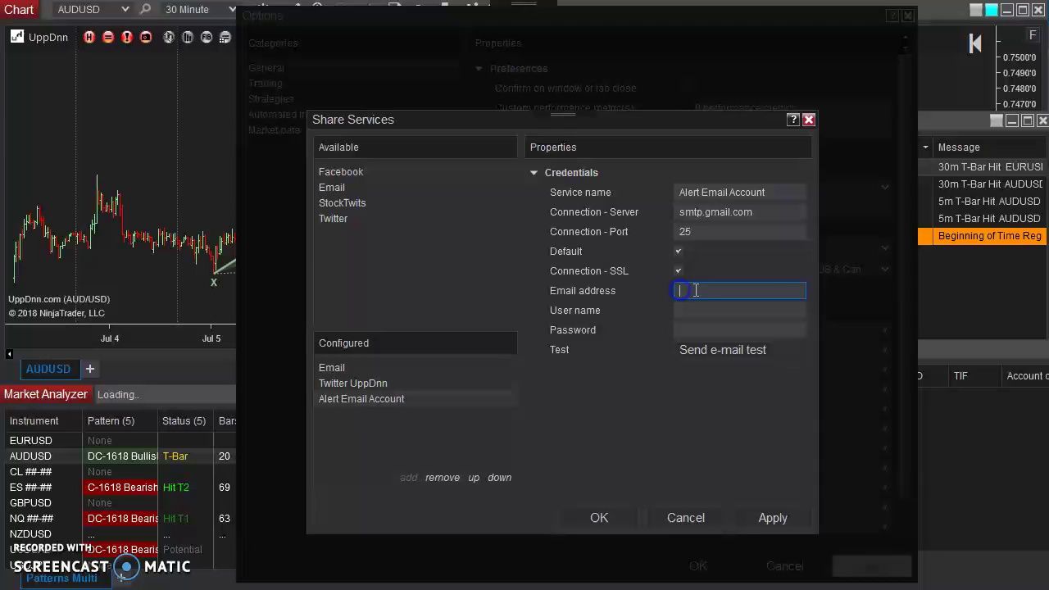
left_click(694, 309)
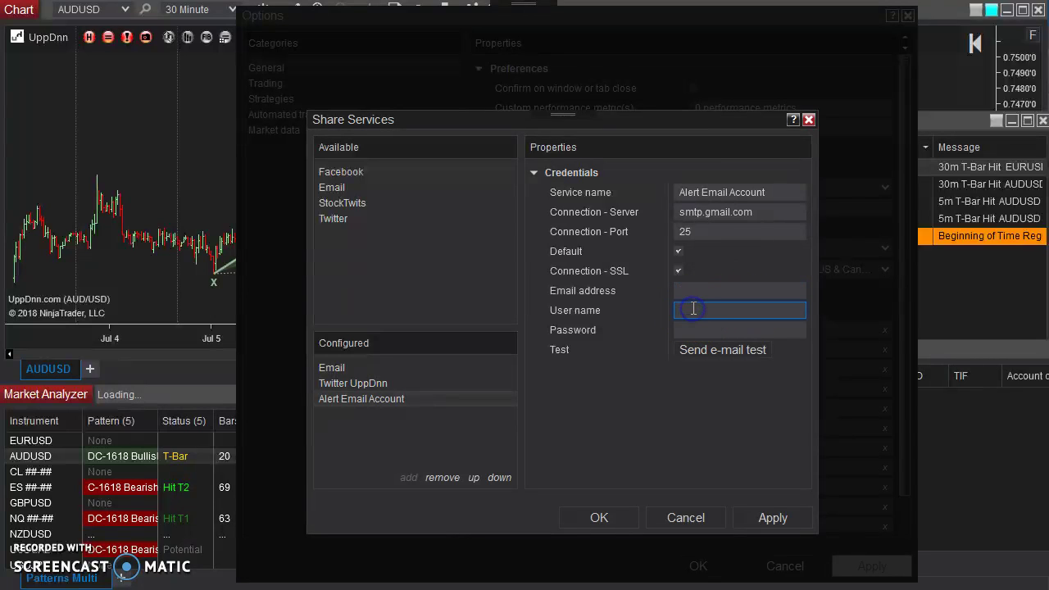
left_click(699, 299)
left_click(700, 290)
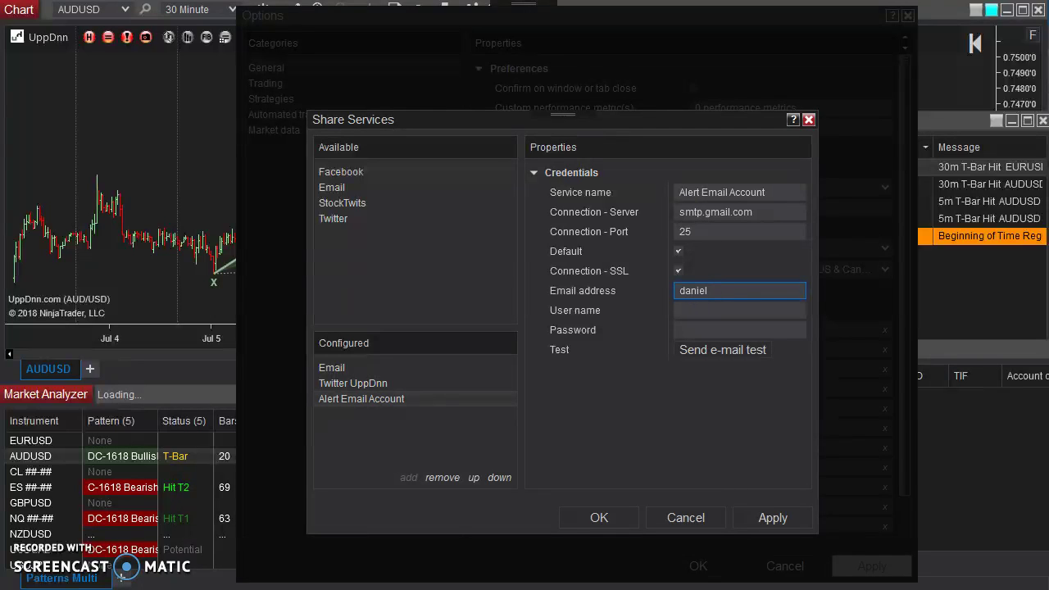
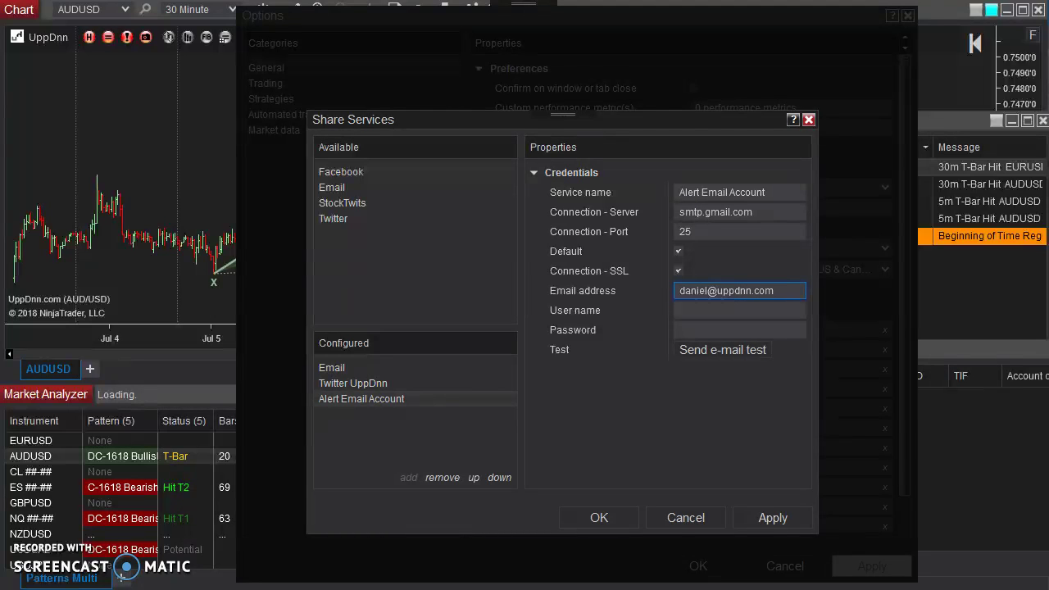
key("ctrl+a")
key("ctrl+c")
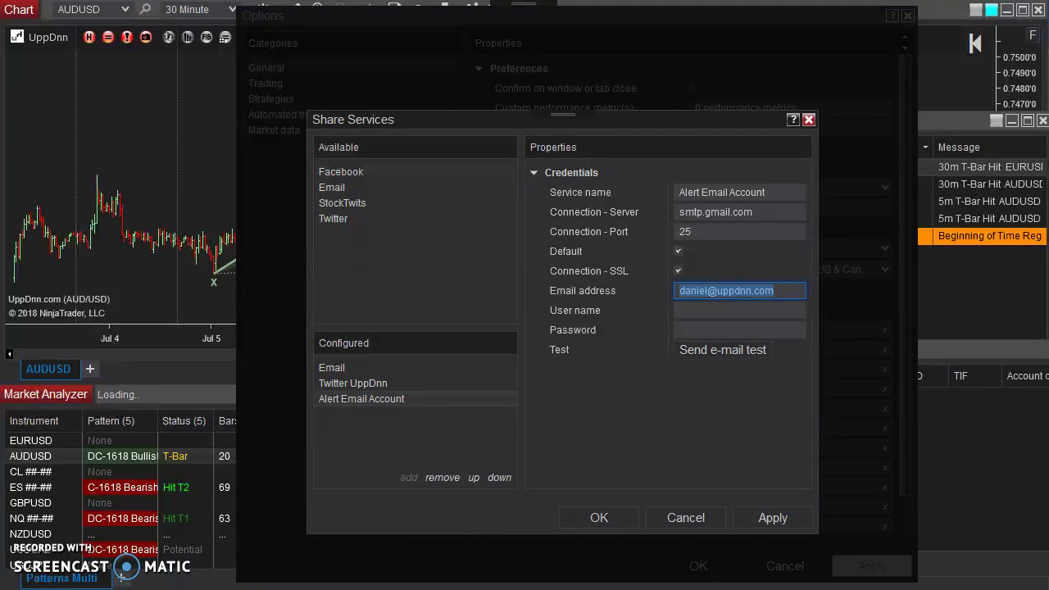
left_click(724, 310)
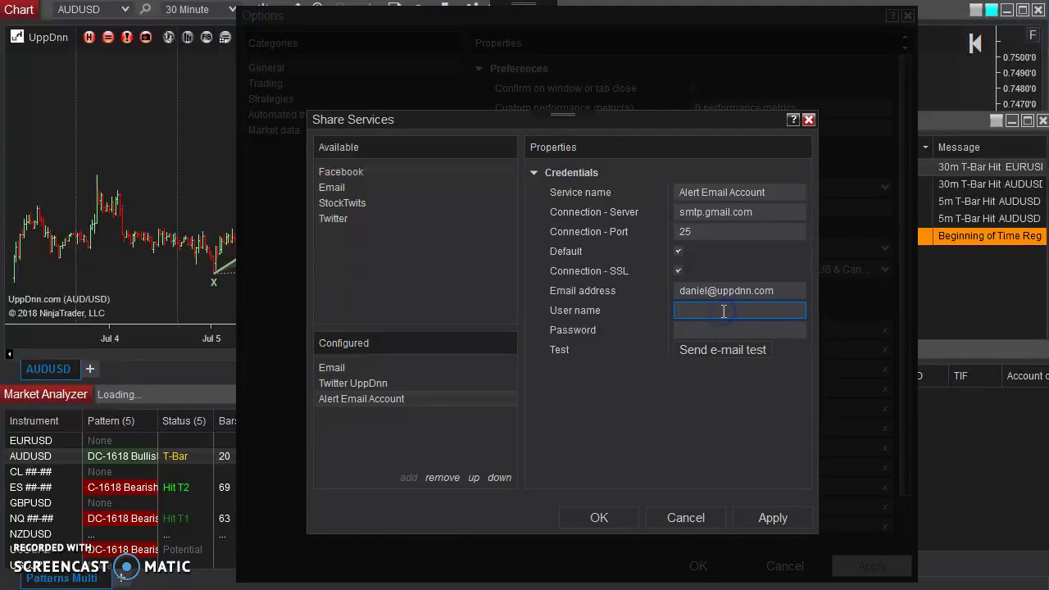
key("ctrl+v")
left_click(712, 331)
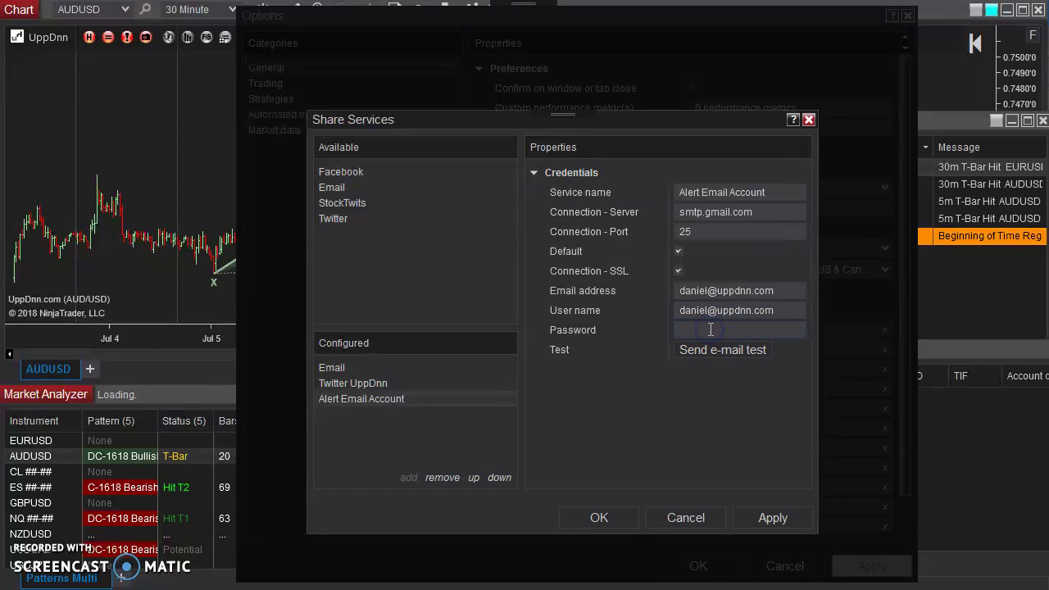
type("************")
Save the share service, close Options, and open the Market Analyzer's Alerts settings.
left_click(612, 516)
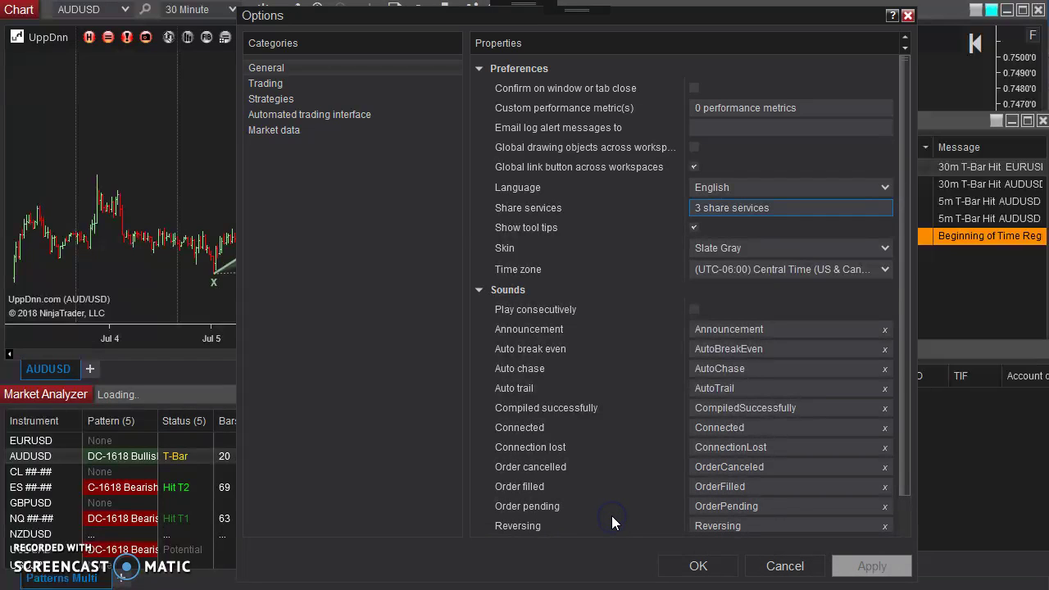
left_click(772, 568)
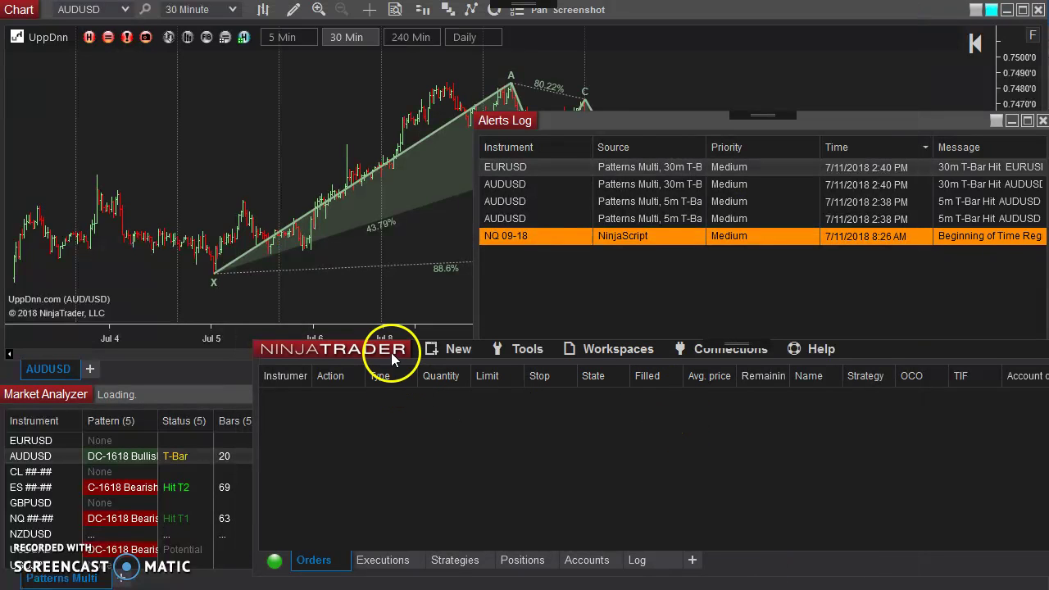
left_click(390, 353)
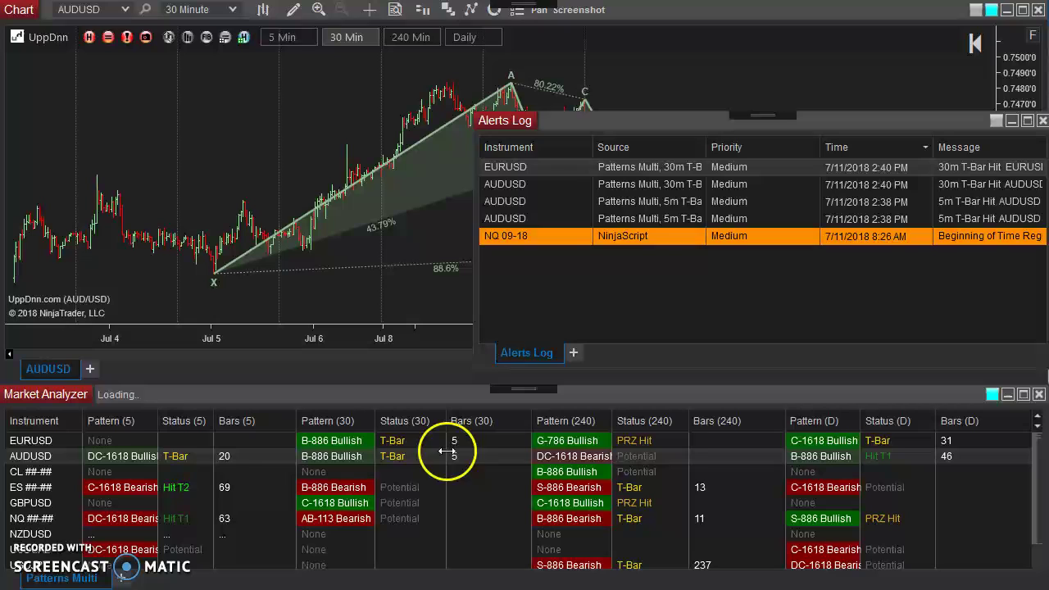
right_click(474, 456)
left_click(569, 149)
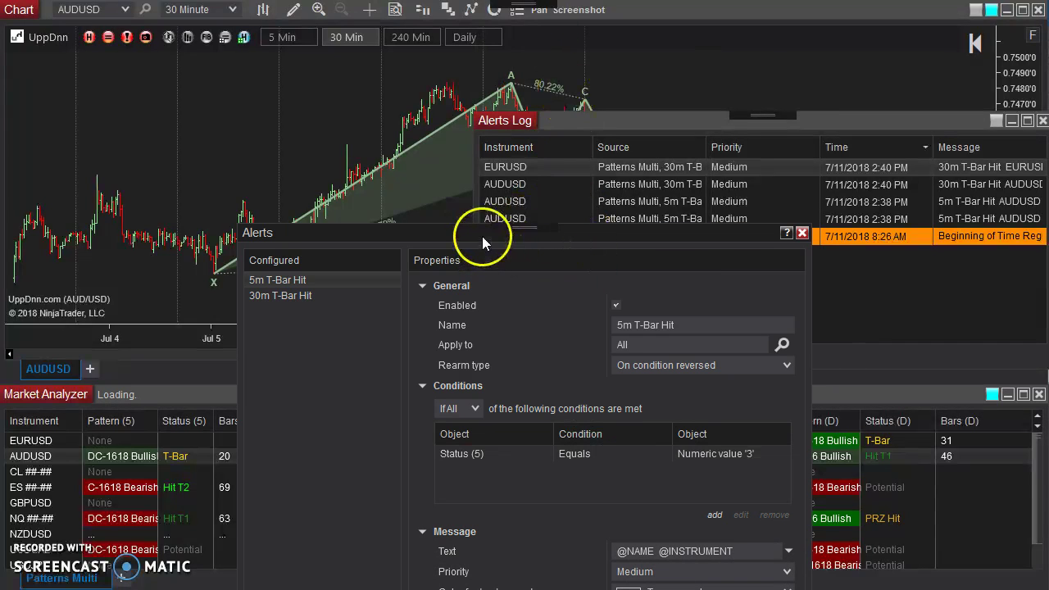
left_click_drag(482, 236, 478, 0)
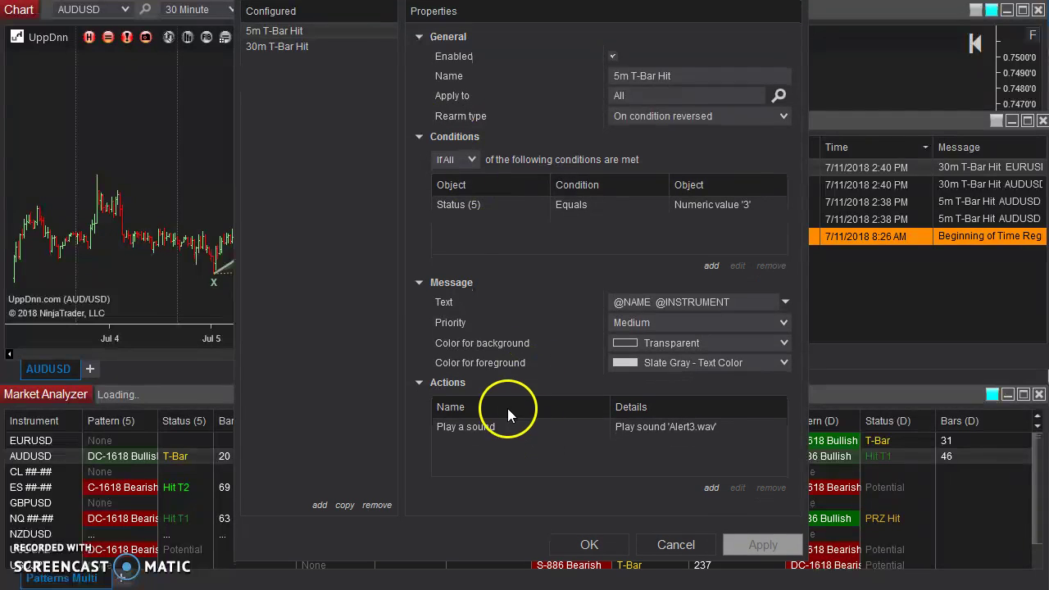
Add a Share a message action to the 5m T-Bar Hit alert, sharing to Alert Email Account.
left_click(710, 487)
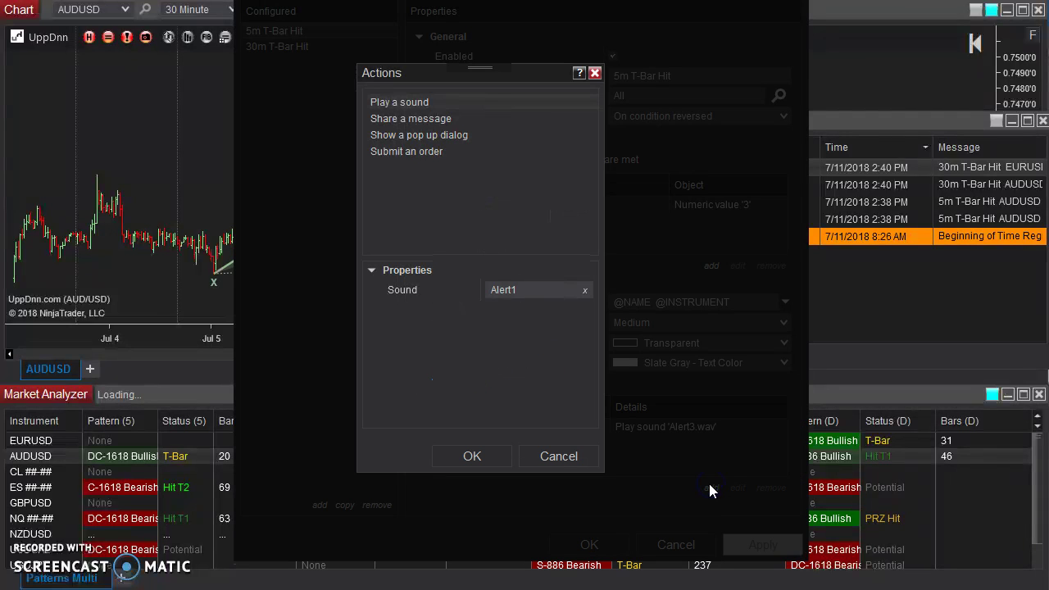
left_click(432, 117)
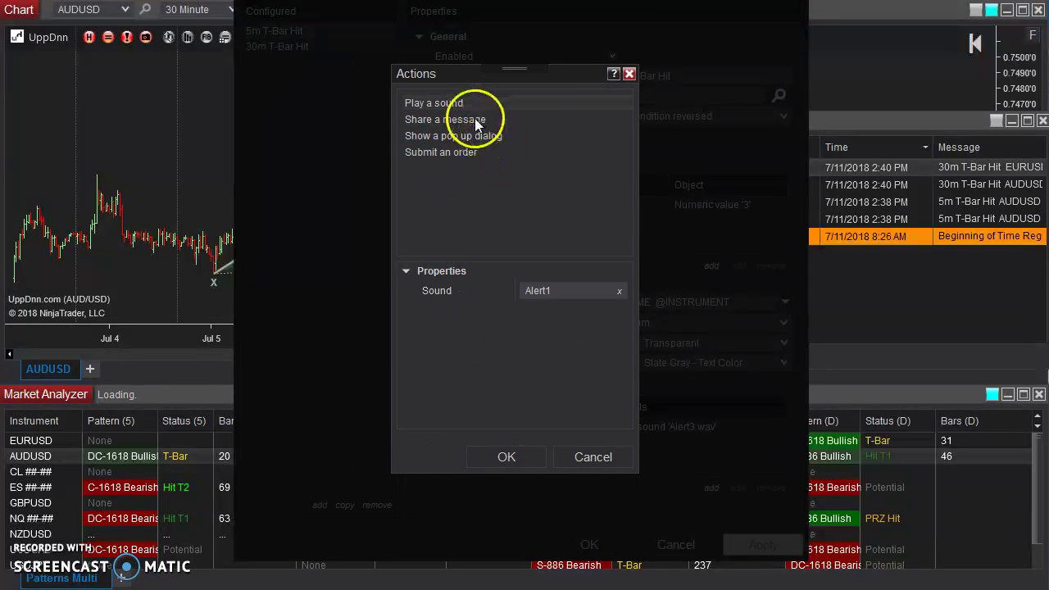
left_click(474, 118)
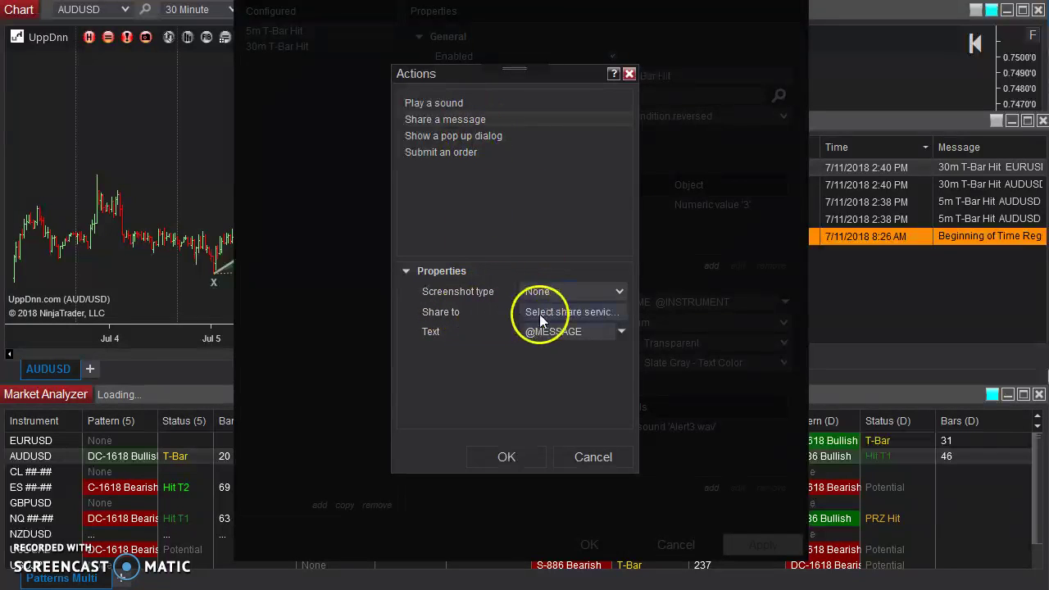
left_click(599, 311)
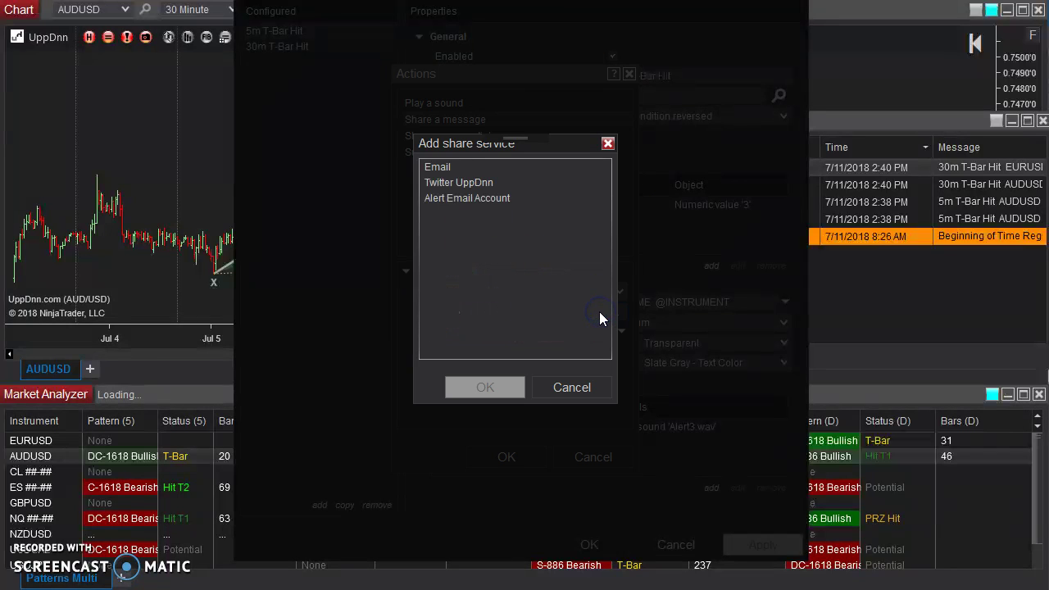
left_click(466, 198)
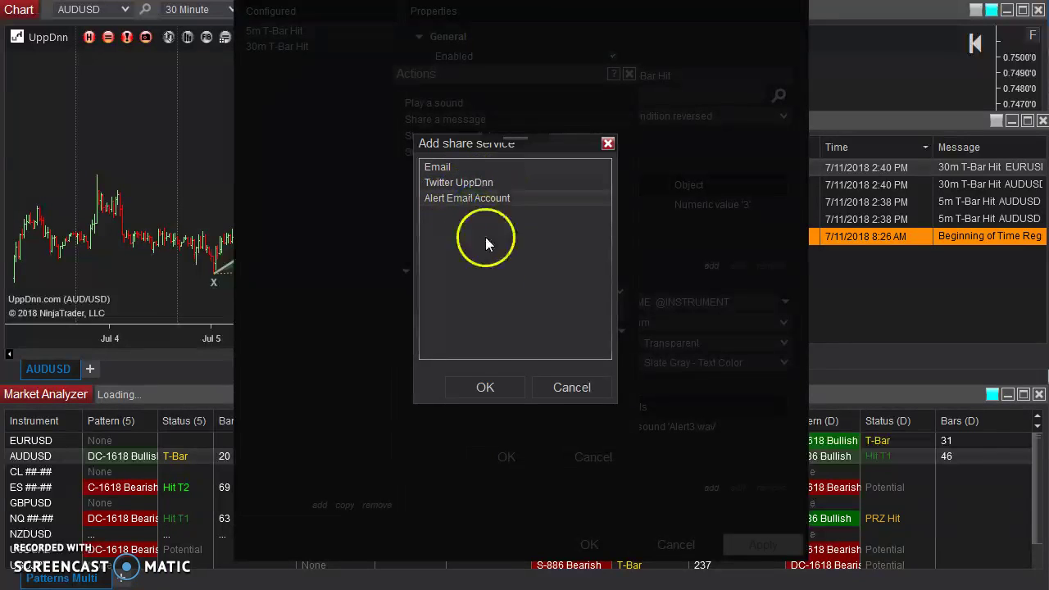
left_click(492, 387)
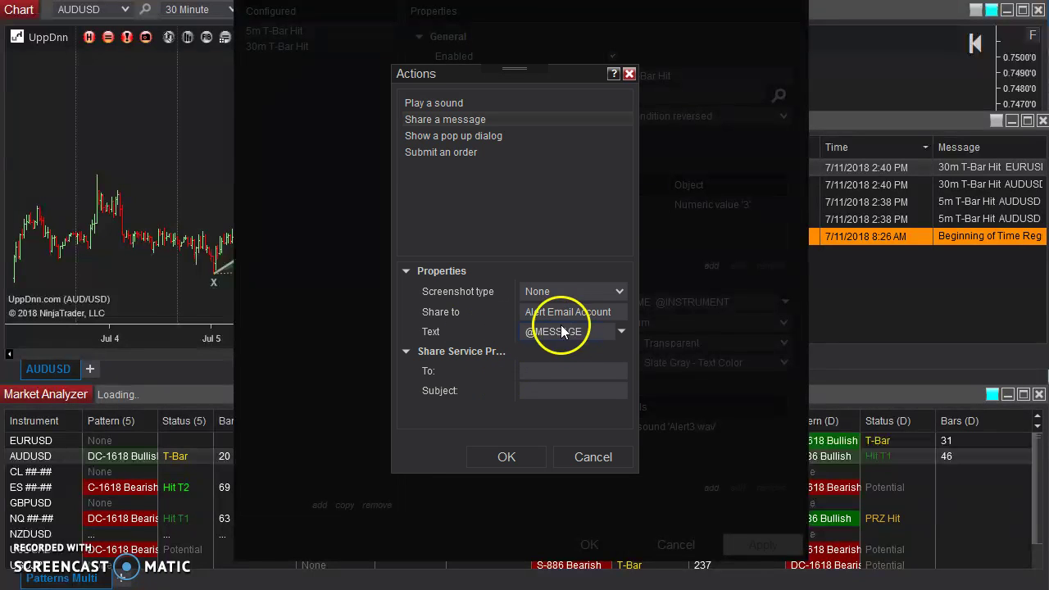
Keep screenshot type None, paste the recipient's email into To, and set subject '5m Alert!'.
left_click(621, 291)
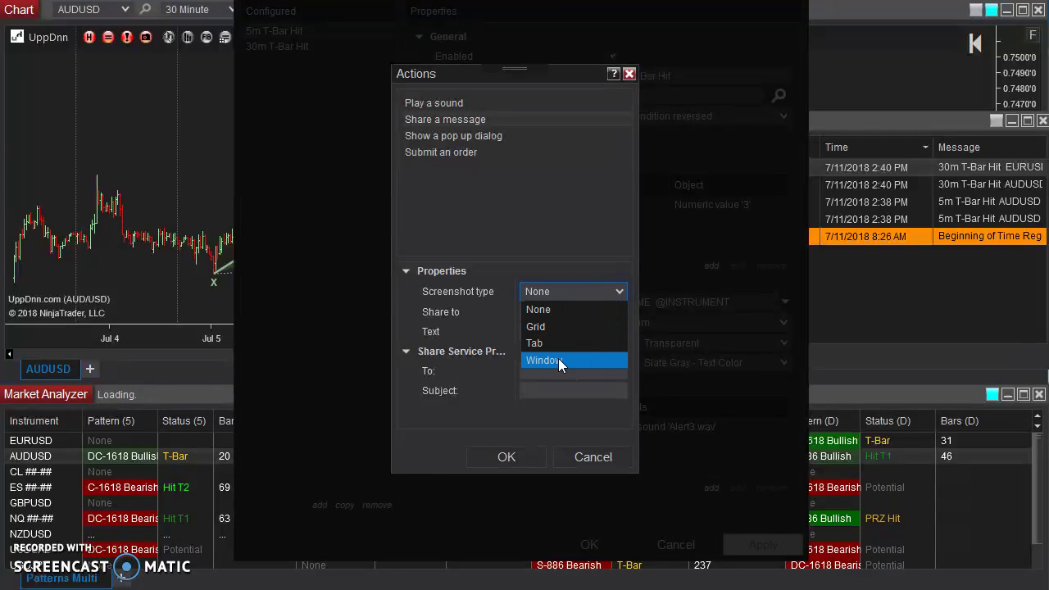
left_click(482, 260)
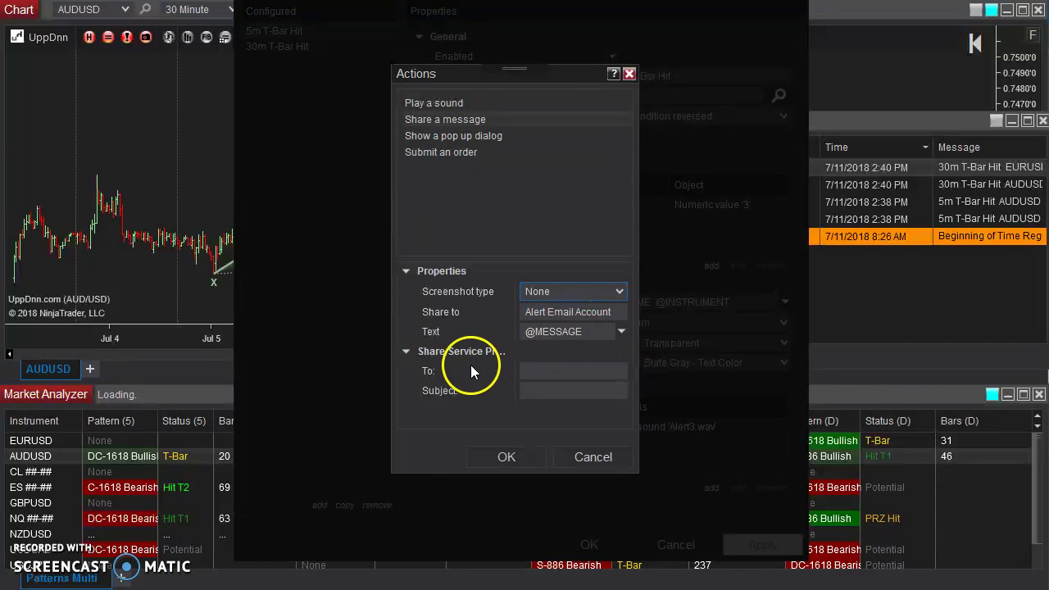
left_click(548, 370)
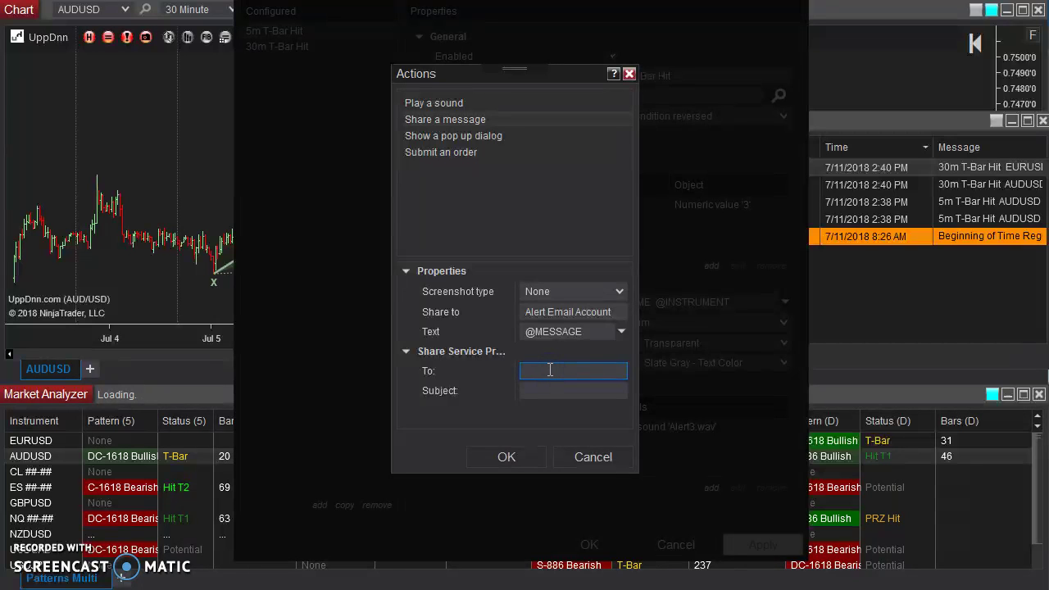
left_click(578, 311)
left_click(558, 313)
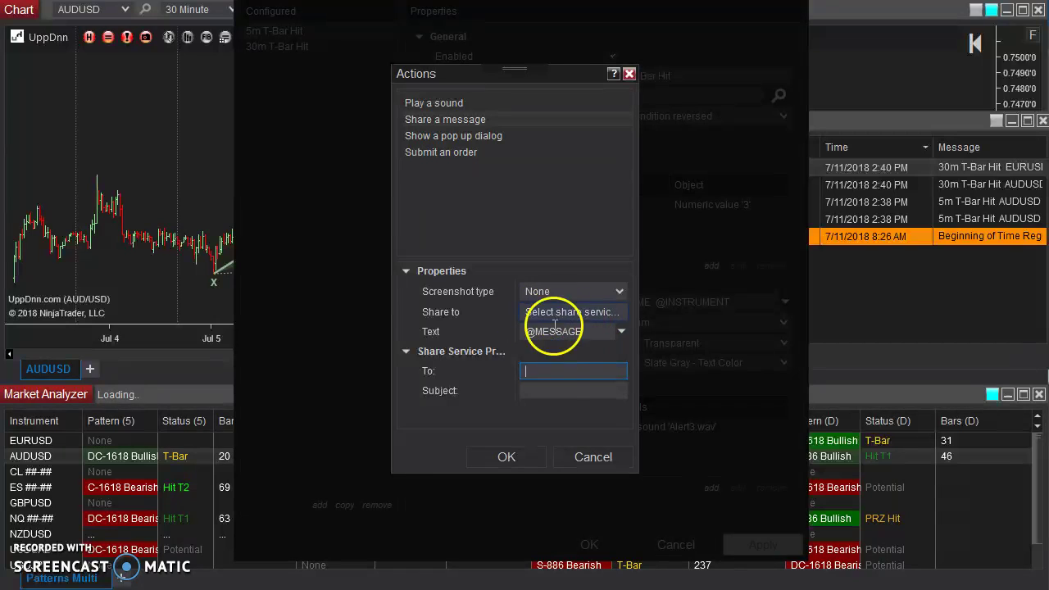
left_click(542, 390)
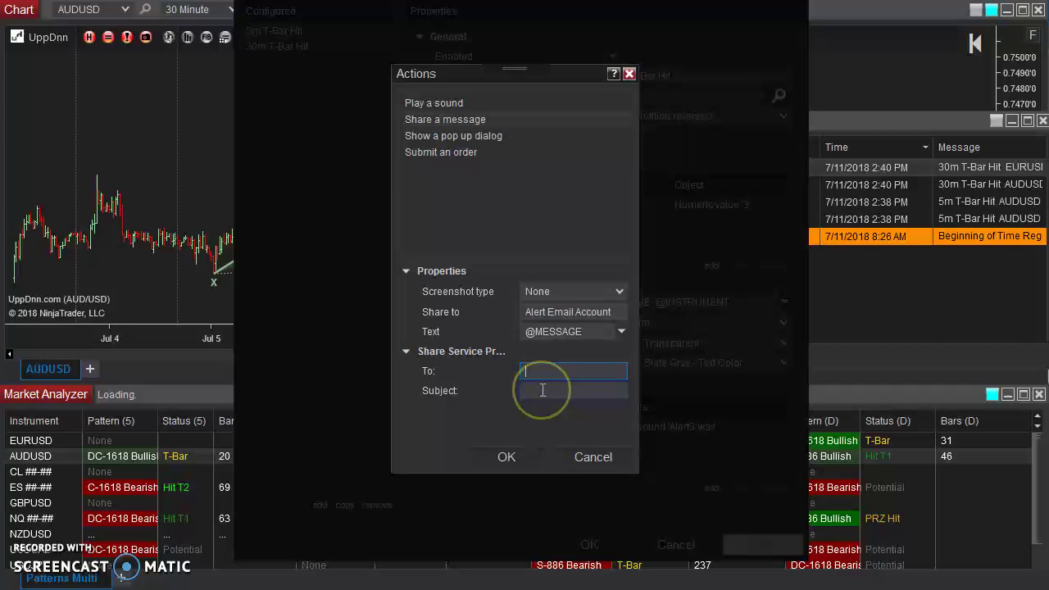
key("ctrl+v")
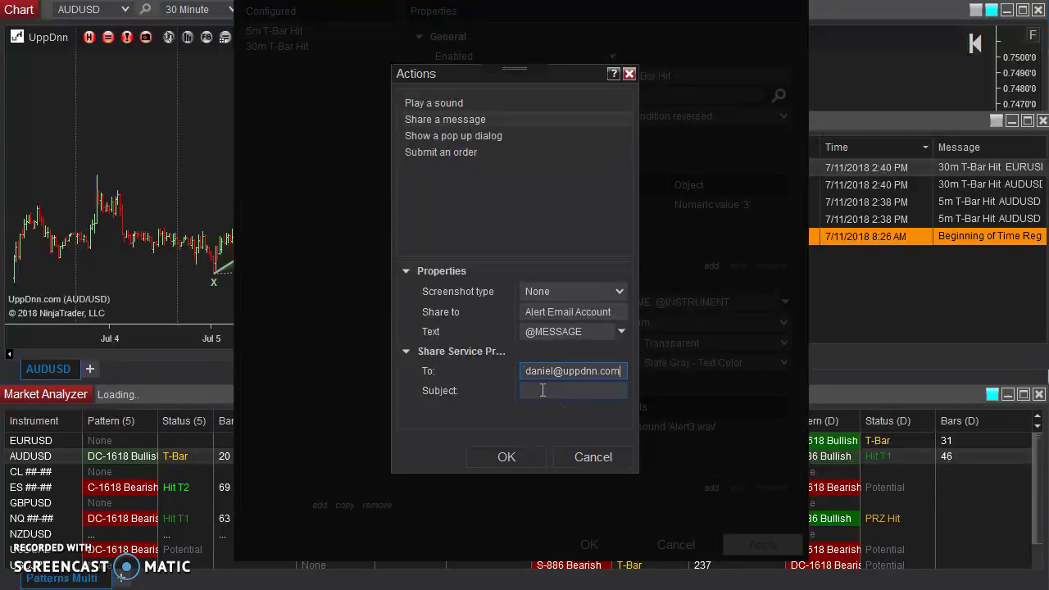
left_click(543, 390)
type("5m Alert!")
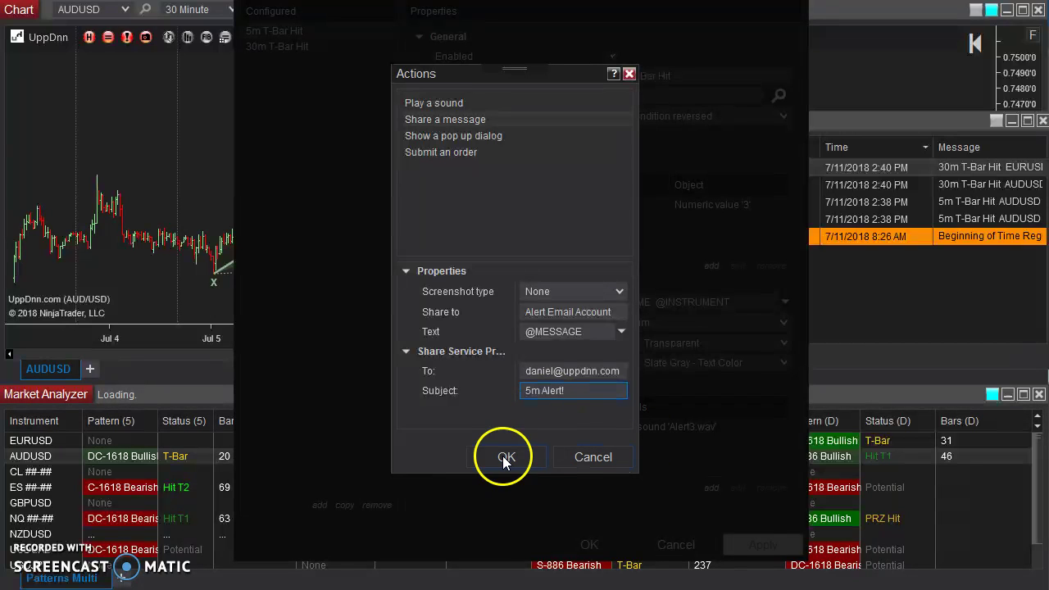
Add the share-message action alongside the sound action, then close the 5m T-Bar Hit Alerts window.
left_click(503, 456)
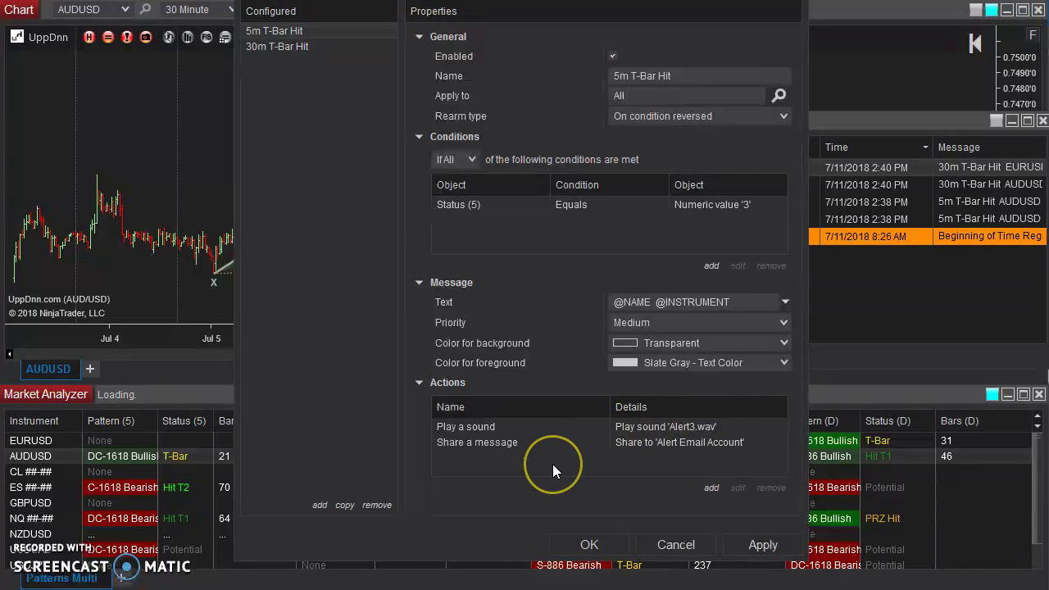
left_click(666, 544)
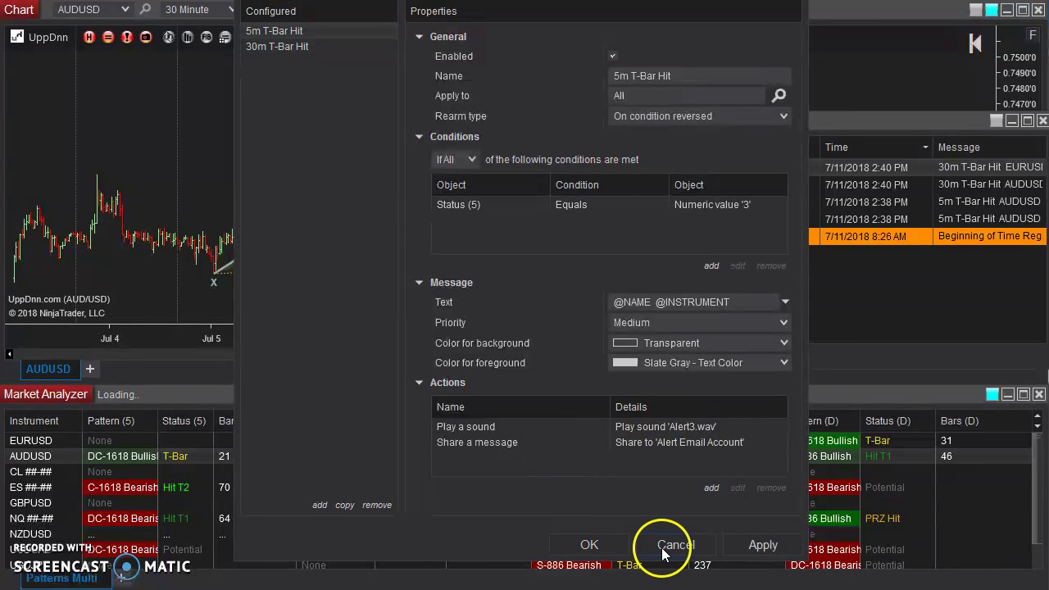